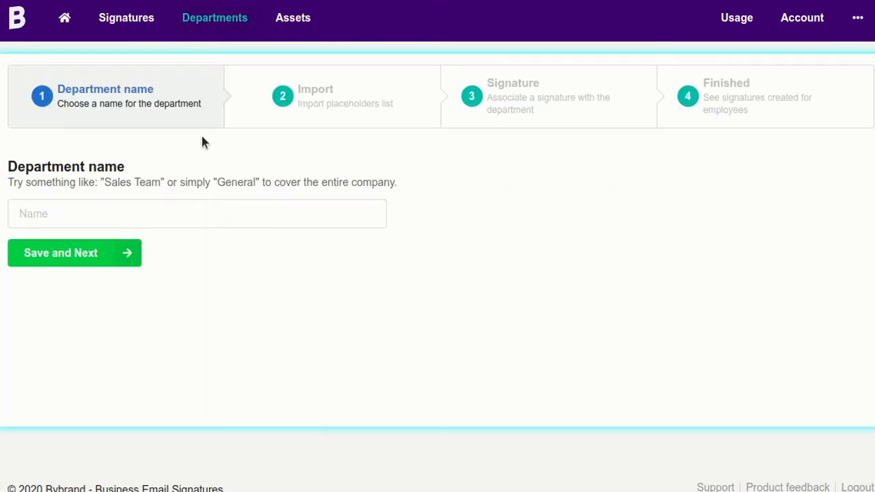
# Create and save the 'Users with profile photo' department, then open its G Suite import page
pyautogui.click(110, 211)
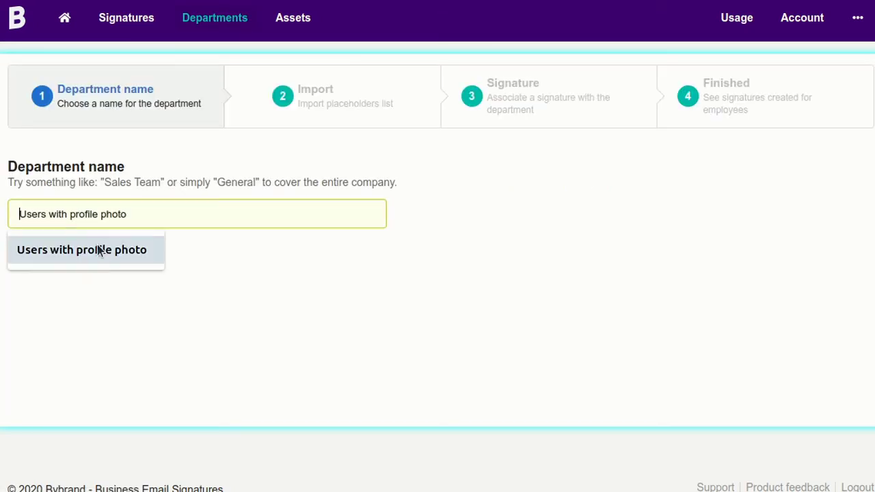
pyautogui.click(99, 253)
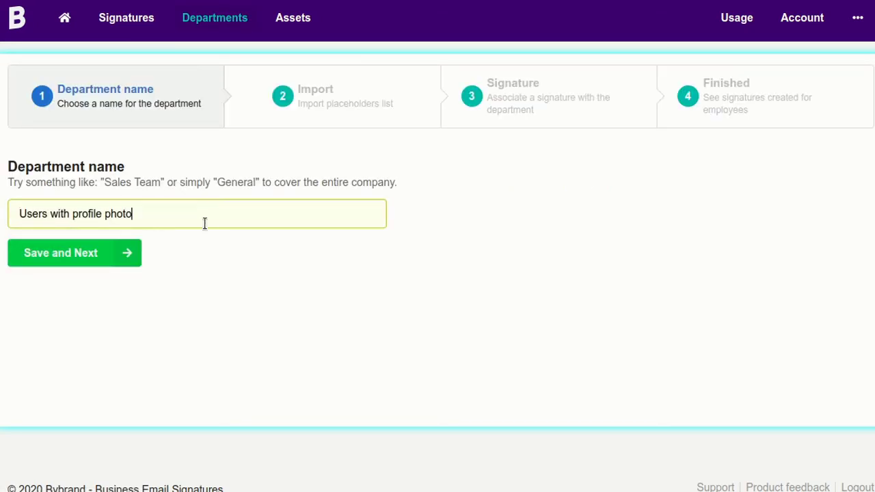
pyautogui.click(98, 252)
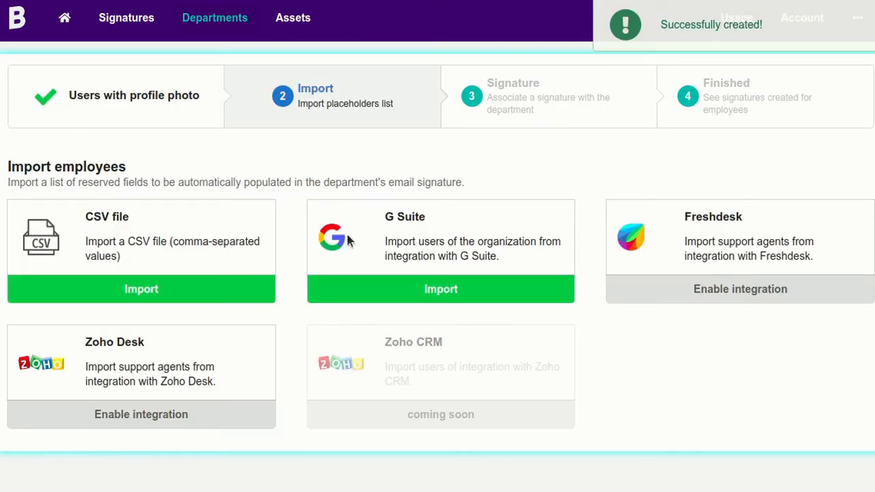
pyautogui.scroll(-1, 411, 282)
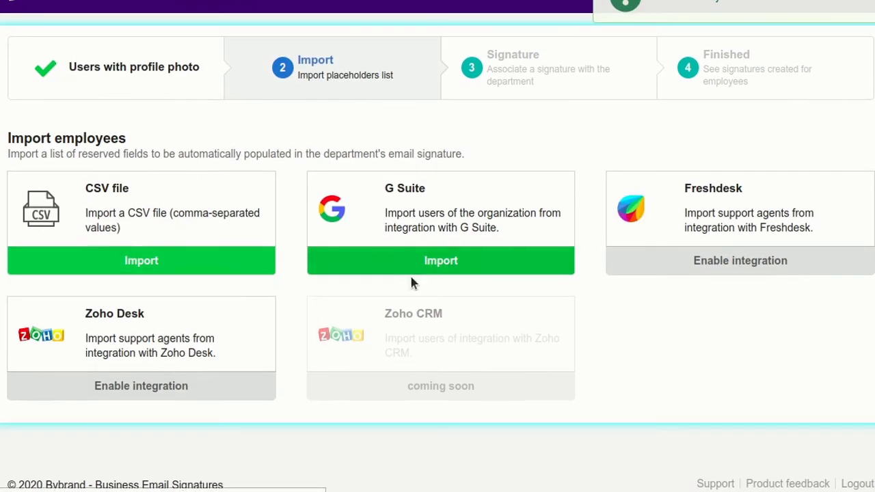
pyautogui.click(443, 262)
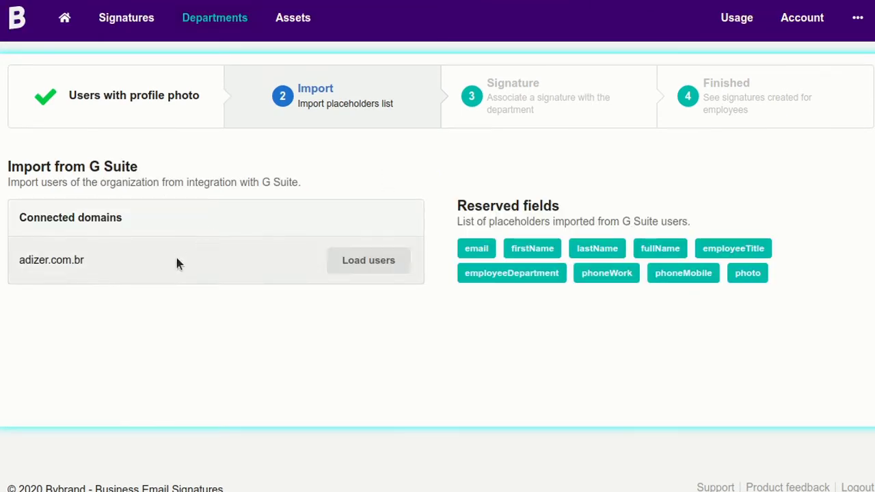
# Load the domain's four G Suite users and import three of them with their profile pictures
pyautogui.click(375, 264)
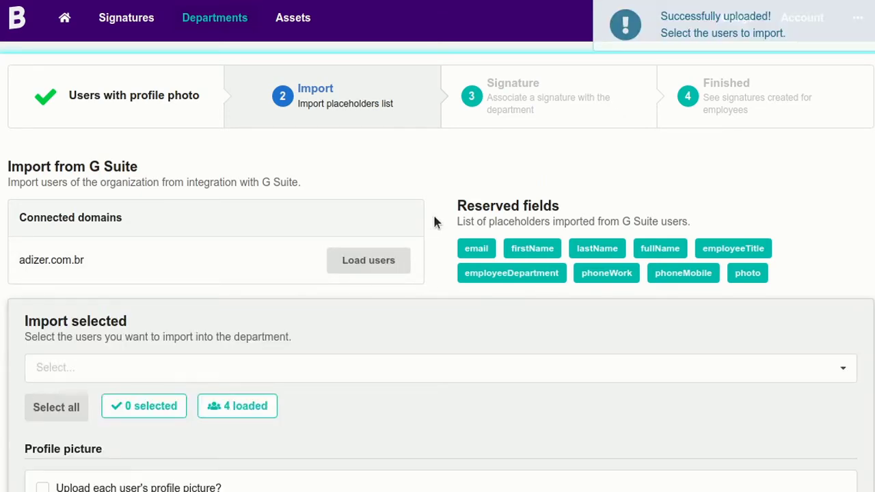
pyautogui.scroll(-5, 503, 128)
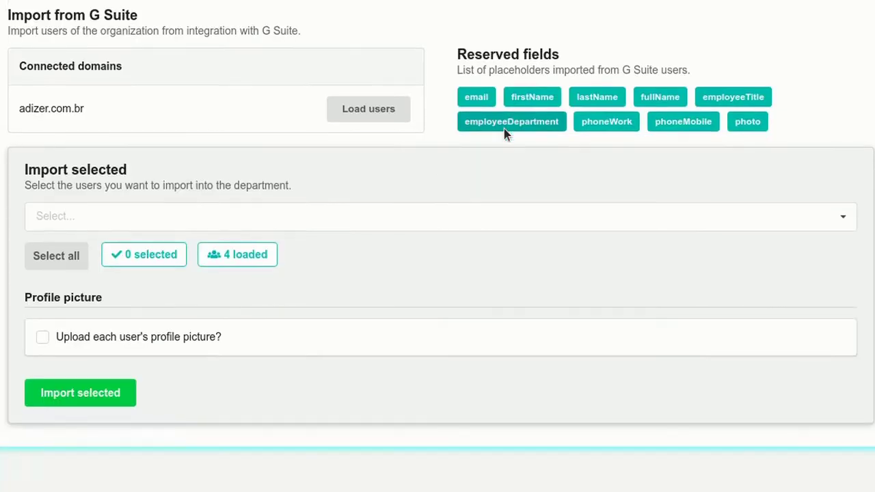
pyautogui.click(73, 231)
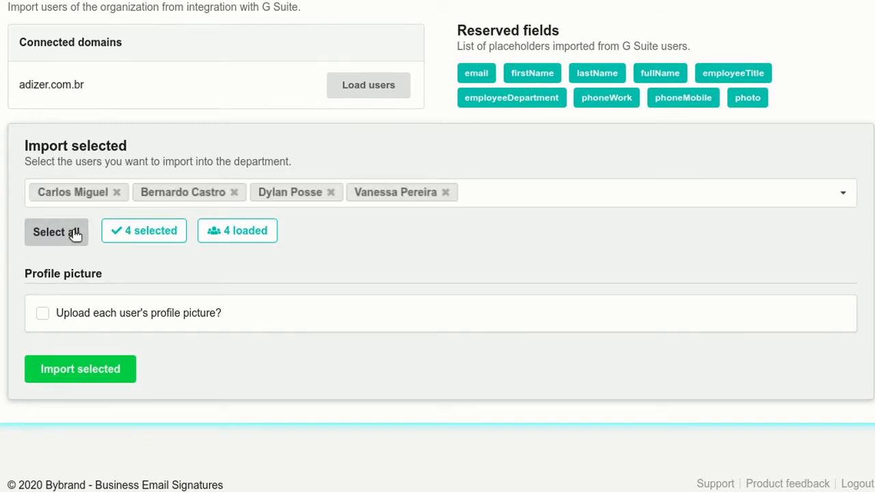
pyautogui.click(234, 192)
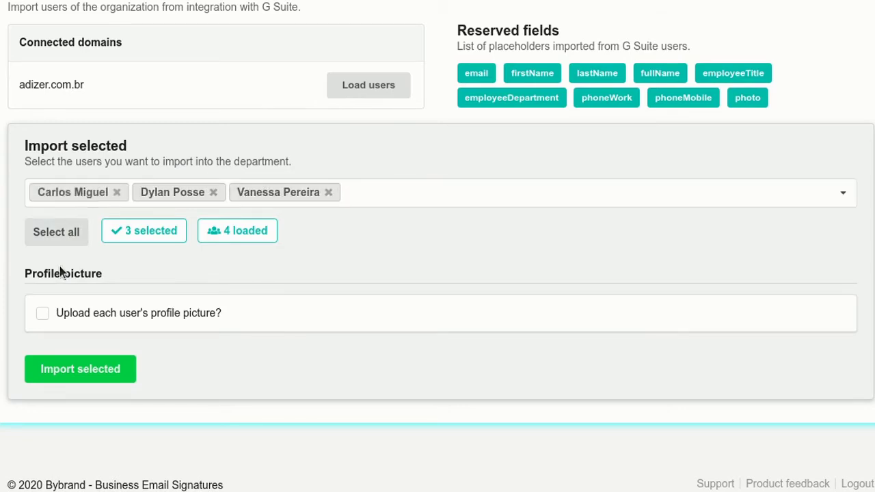
pyautogui.moveTo(26, 273); pyautogui.dragTo(104, 274)
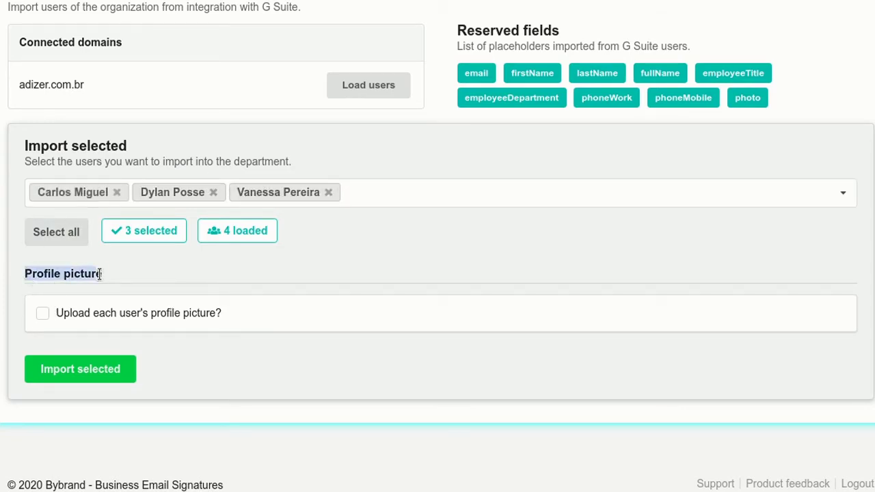
pyautogui.click(106, 275)
pyautogui.click(43, 313)
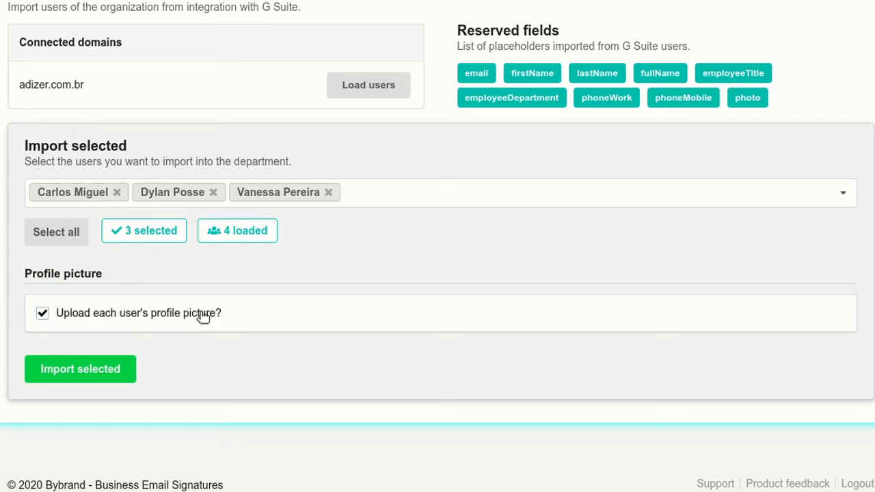
pyautogui.scroll(1, 199, 319)
pyautogui.scroll(-1, 178, 328)
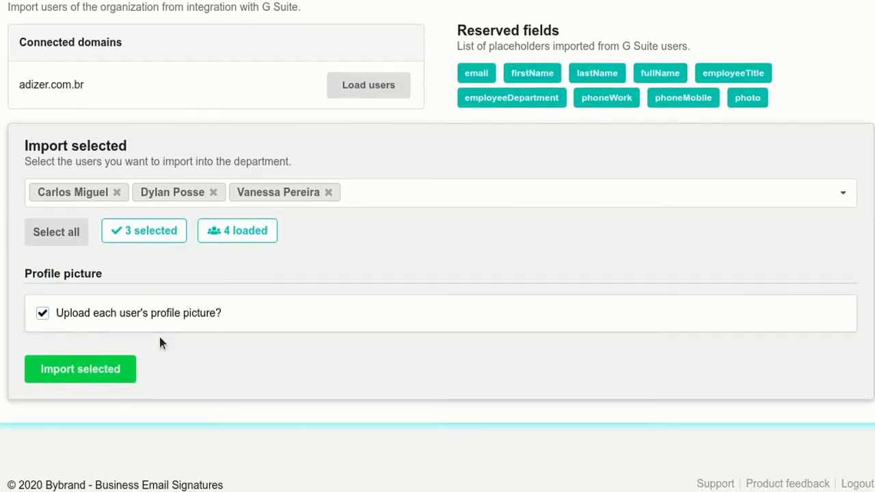
pyautogui.click(94, 370)
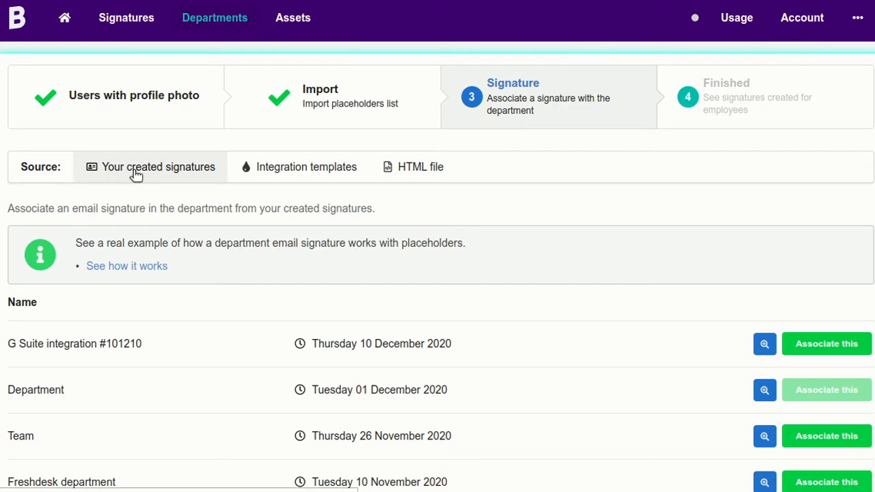
# Preview the third integration template, which has a photo placeholder, and associate it with the department
pyautogui.click(316, 175)
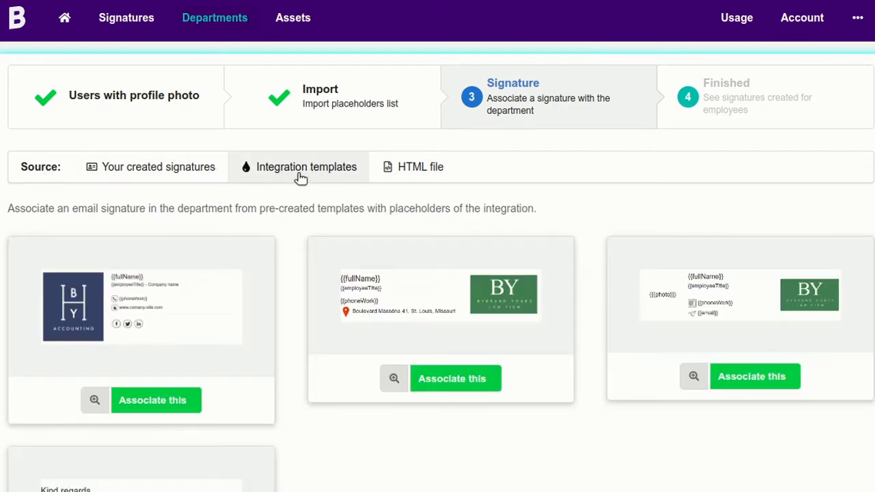
pyautogui.scroll(-2, 299, 172)
pyautogui.scroll(-1, 301, 172)
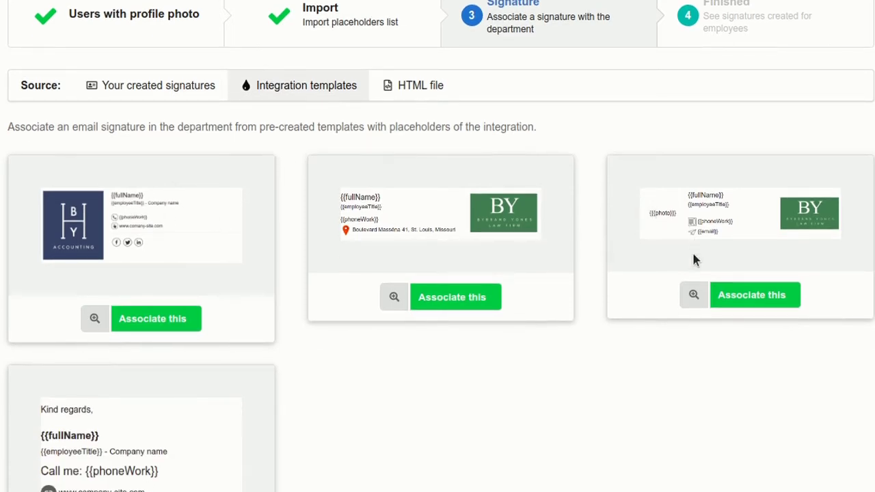
pyautogui.click(694, 296)
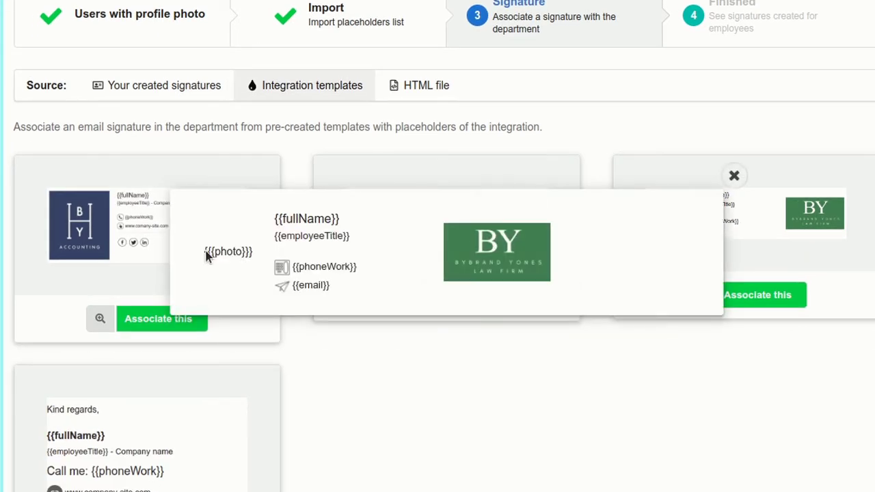
pyautogui.click(733, 175)
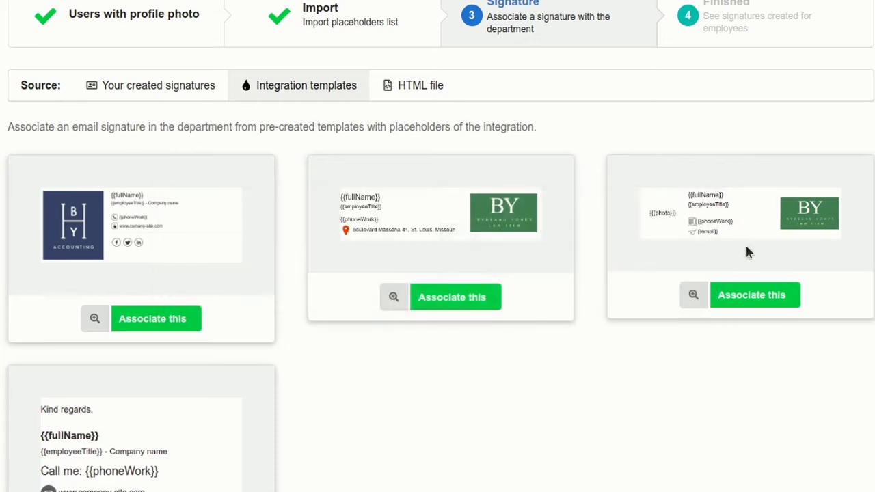
pyautogui.click(749, 295)
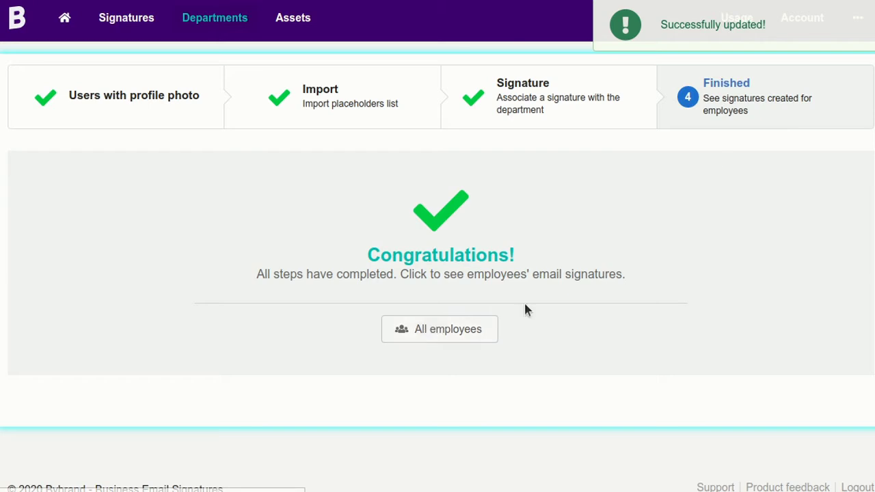
pyautogui.click(444, 330)
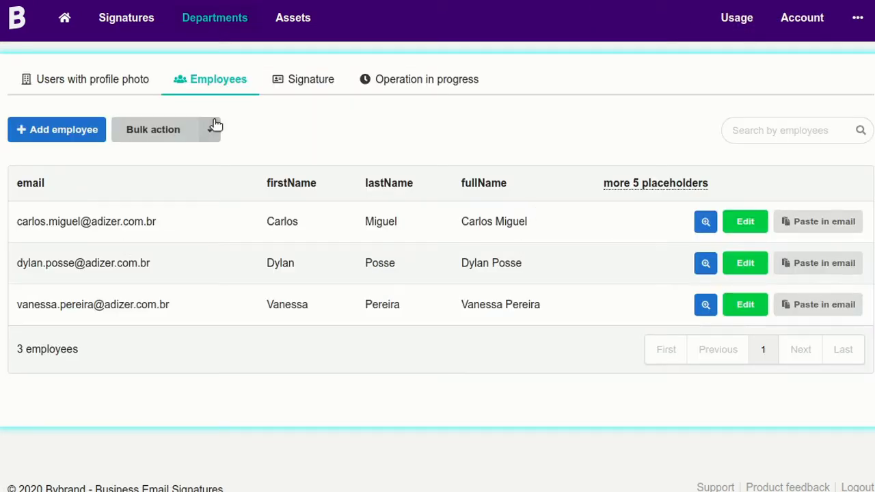
pyautogui.click(706, 222)
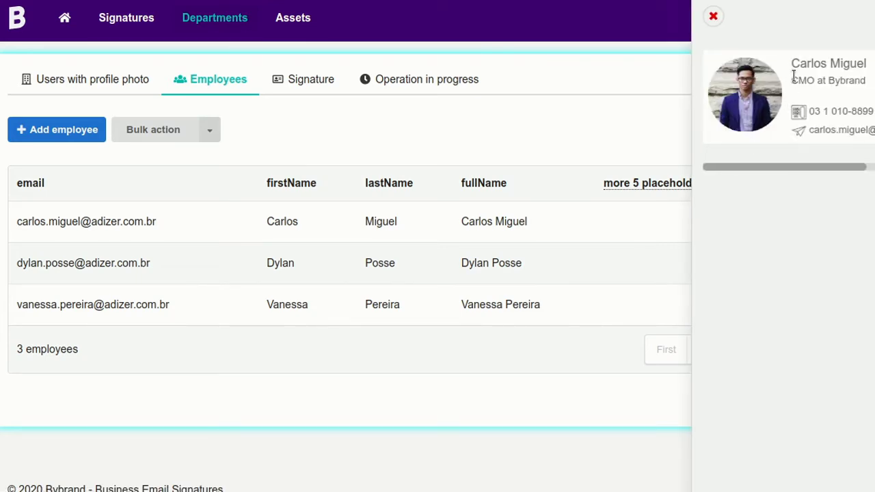
pyautogui.click(660, 248)
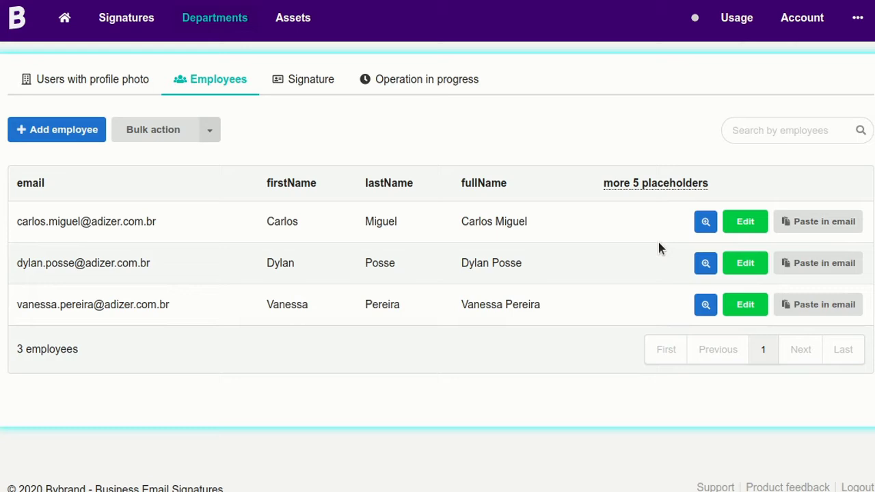
pyautogui.click(707, 263)
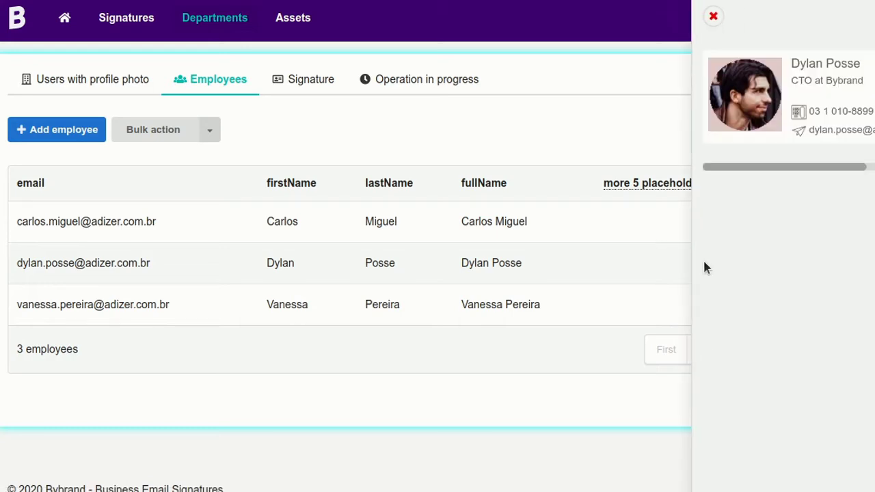
pyautogui.click(711, 19)
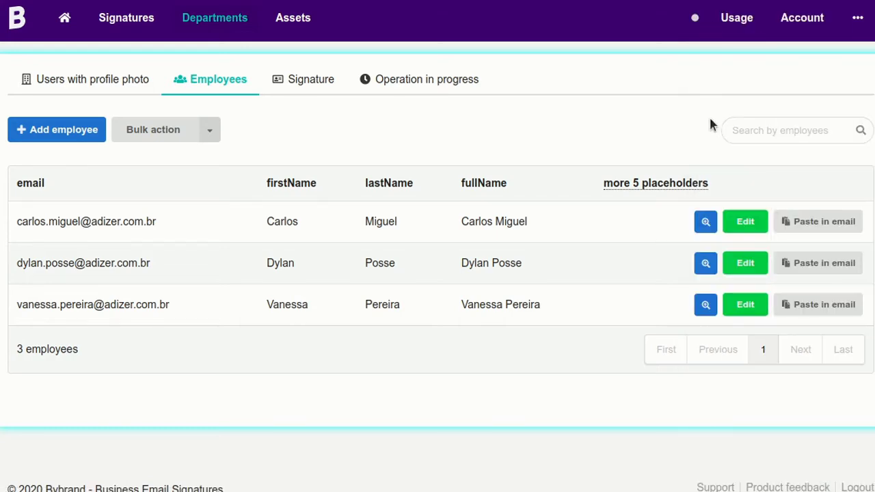
pyautogui.click(702, 305)
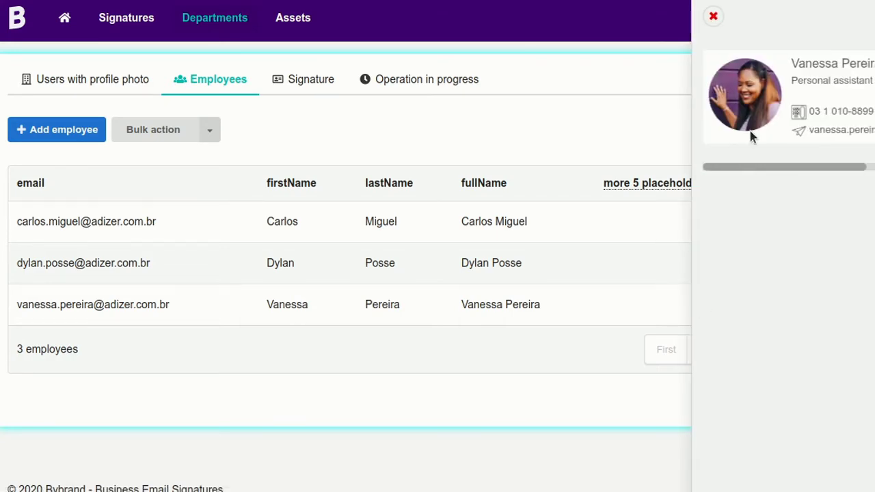
pyautogui.click(713, 18)
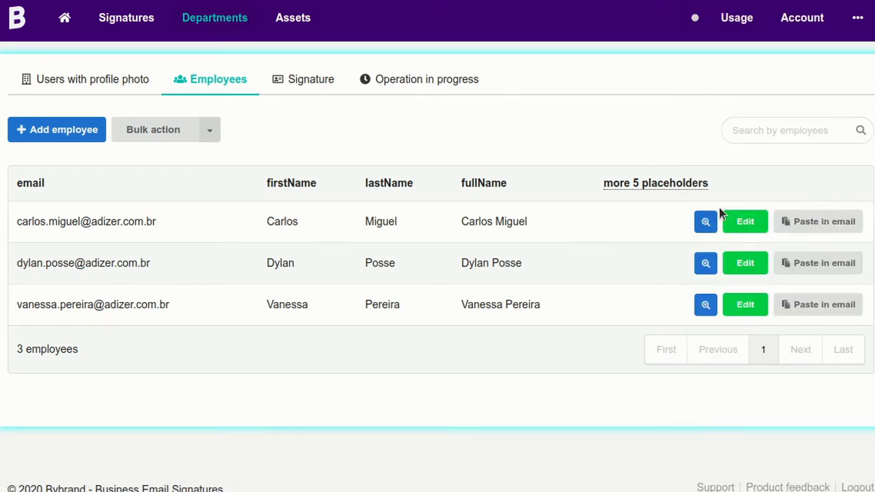
# Update the first employee's G Suite signature for their email account, then return to All employees
pyautogui.click(806, 223)
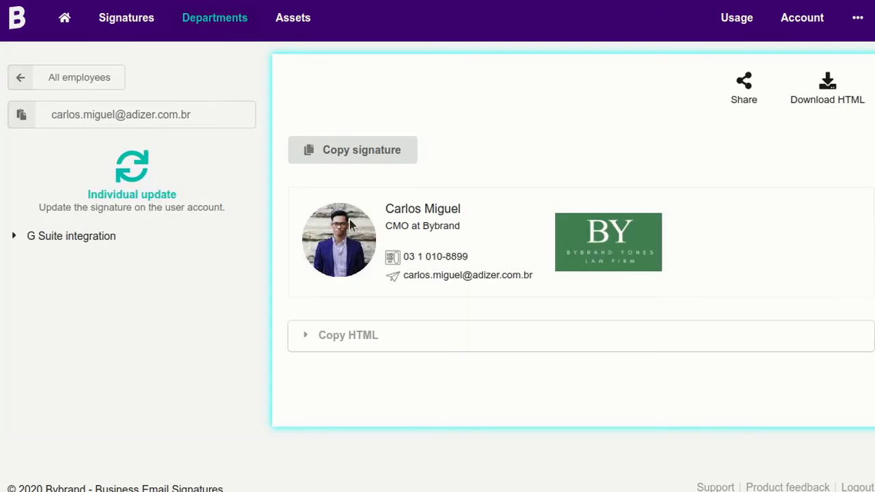
pyautogui.click(112, 236)
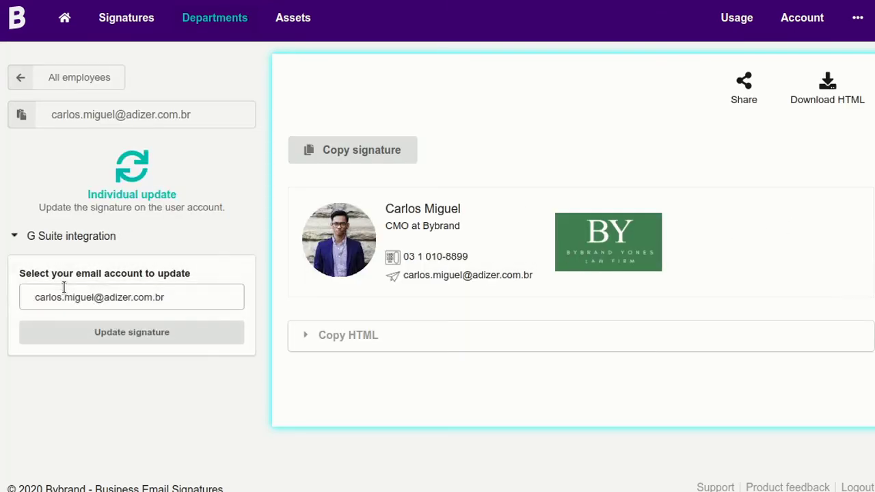
pyautogui.click(81, 297)
pyautogui.click(51, 321)
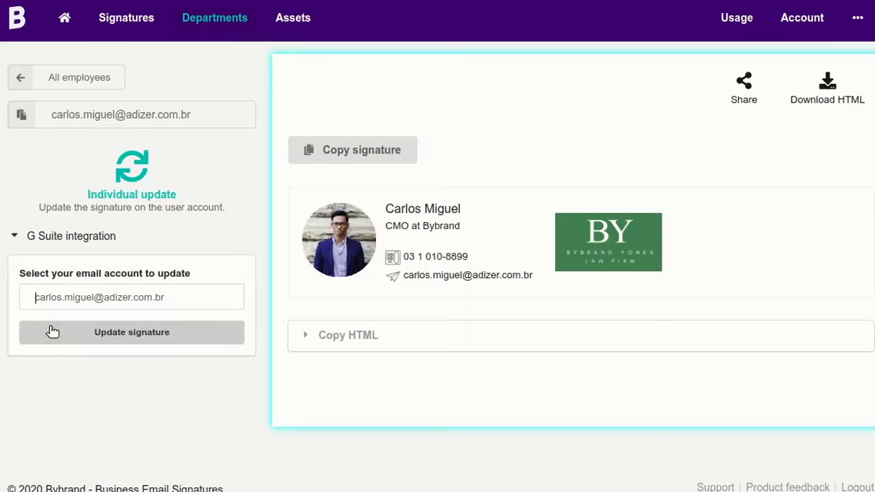
pyautogui.click(111, 333)
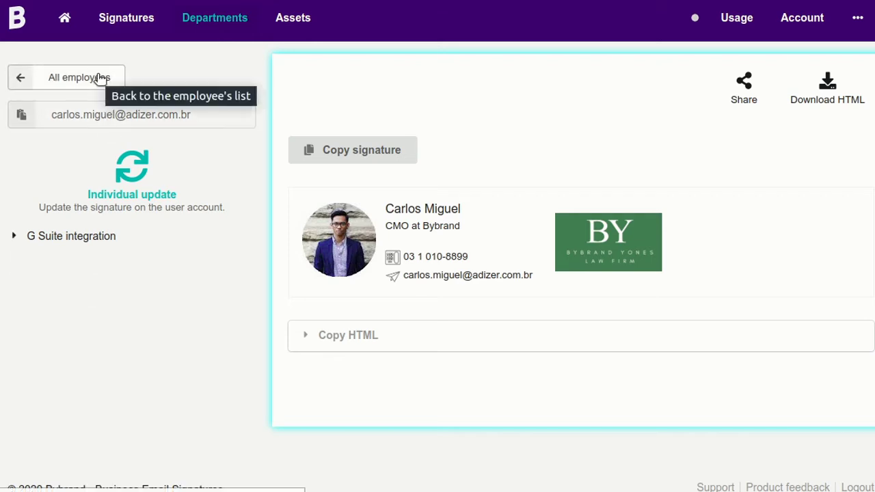
pyautogui.click(100, 77)
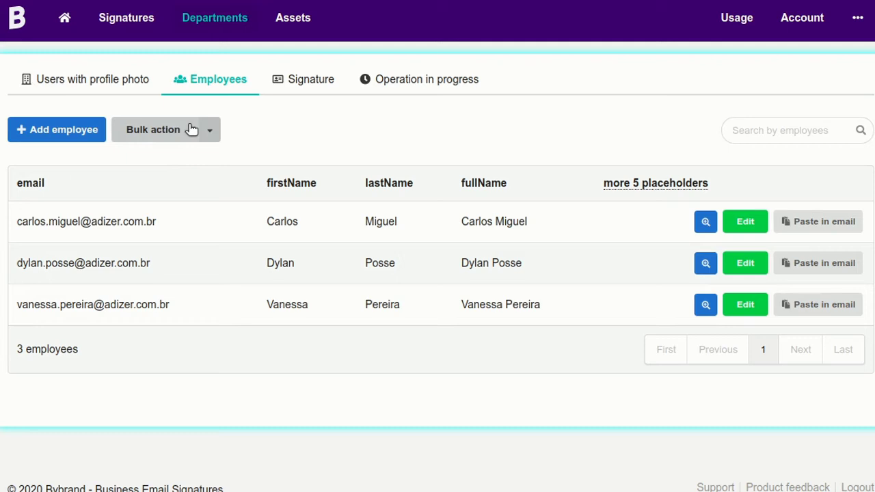
pyautogui.click(192, 130)
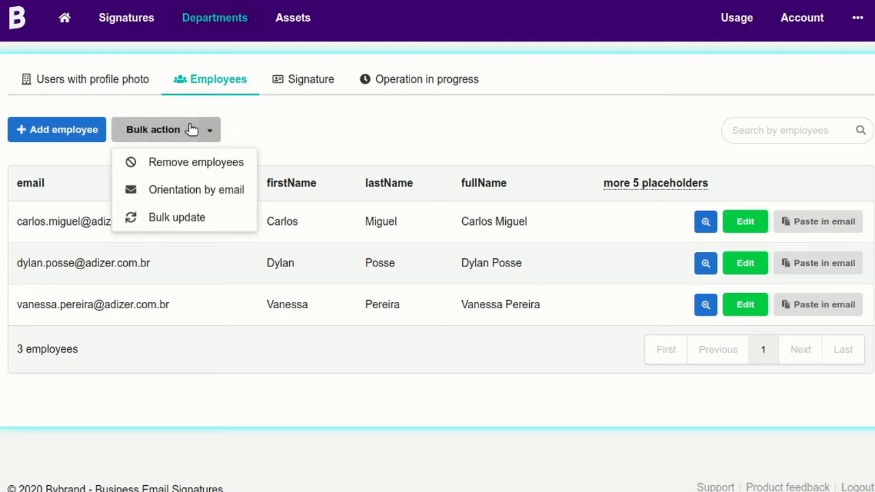
pyautogui.click(170, 227)
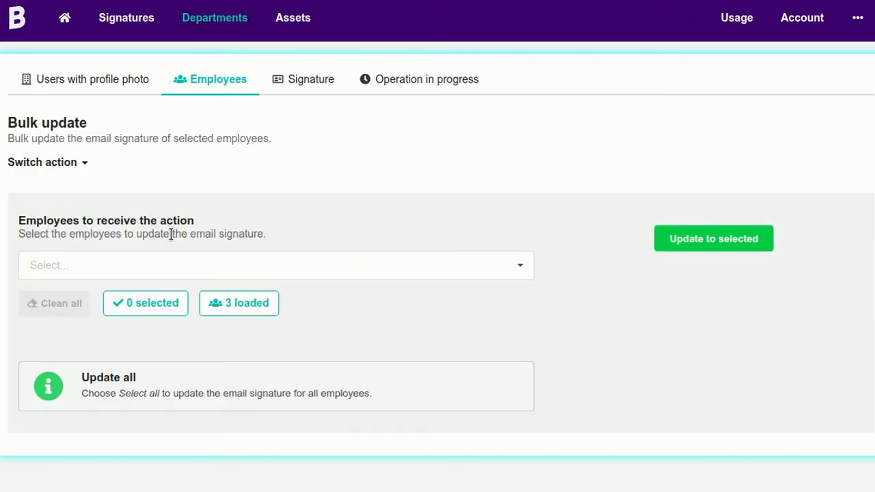
pyautogui.click(108, 267)
pyautogui.click(79, 183)
pyautogui.click(80, 205)
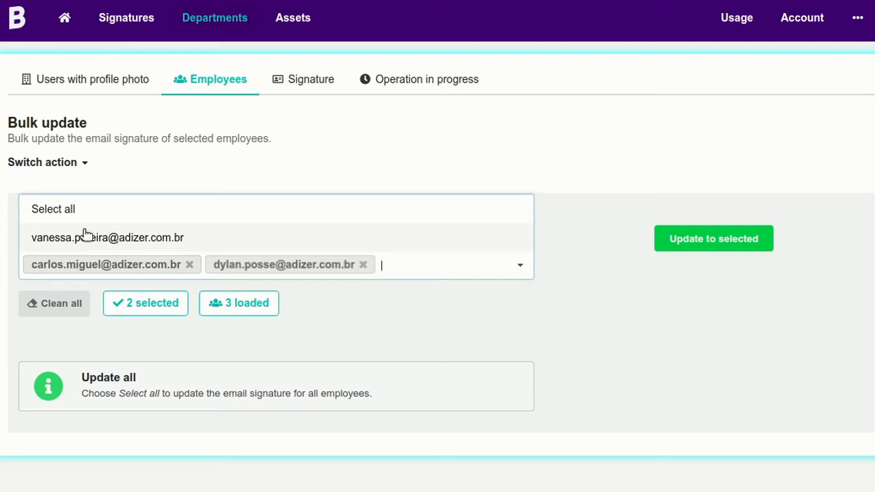
pyautogui.click(86, 237)
pyautogui.click(376, 337)
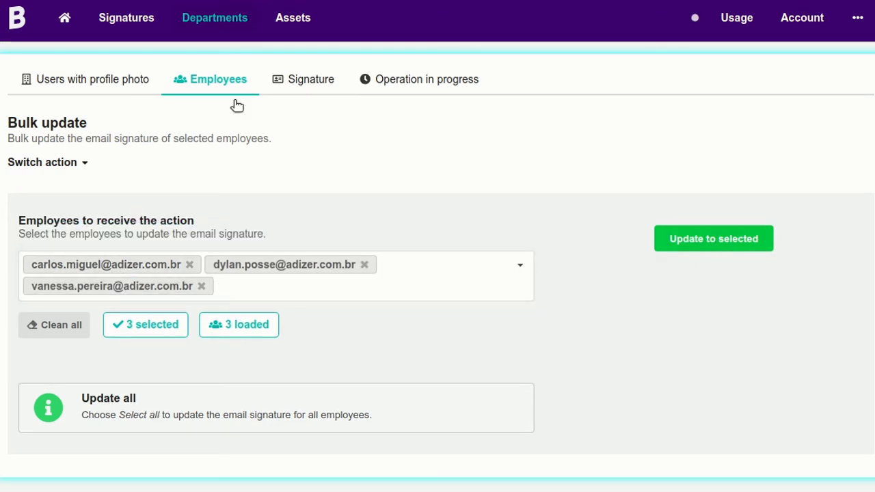
pyautogui.click(209, 85)
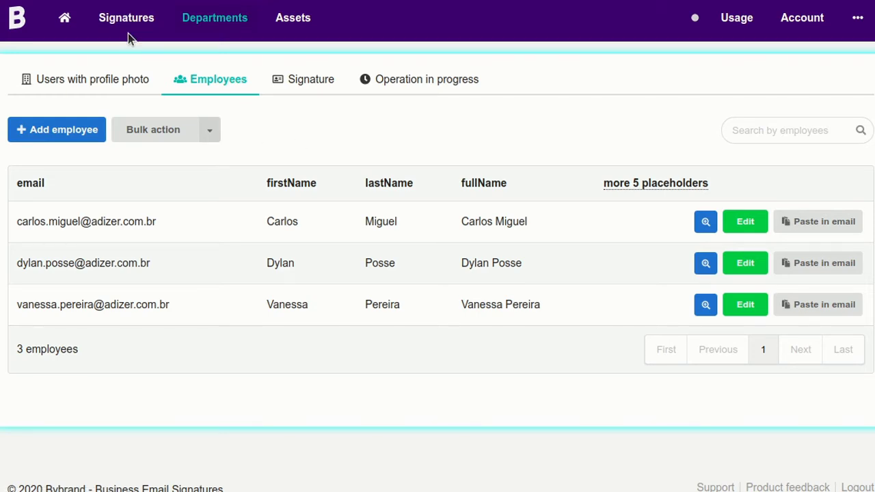
# In Signatures, preview the first featured round-photo template and choose it for a new signature
pyautogui.click(128, 32)
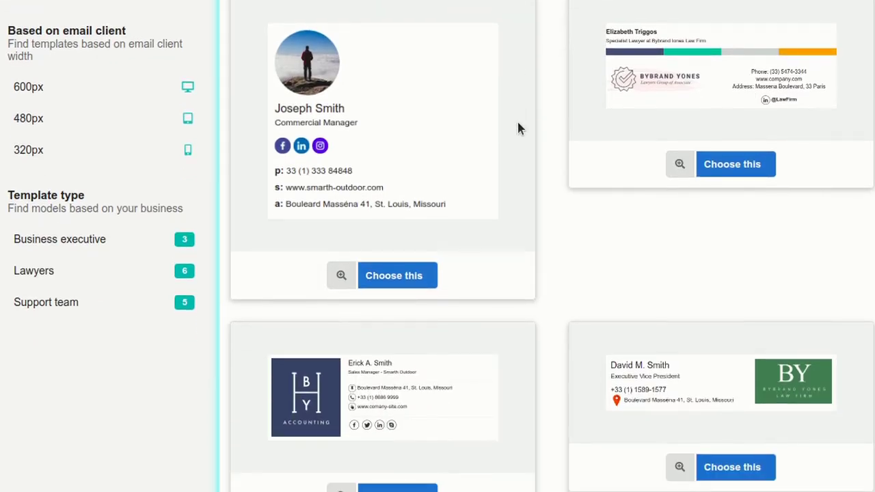
pyautogui.scroll(1, 517, 123)
pyautogui.scroll(1, 547, 161)
pyautogui.scroll(-2, 635, 219)
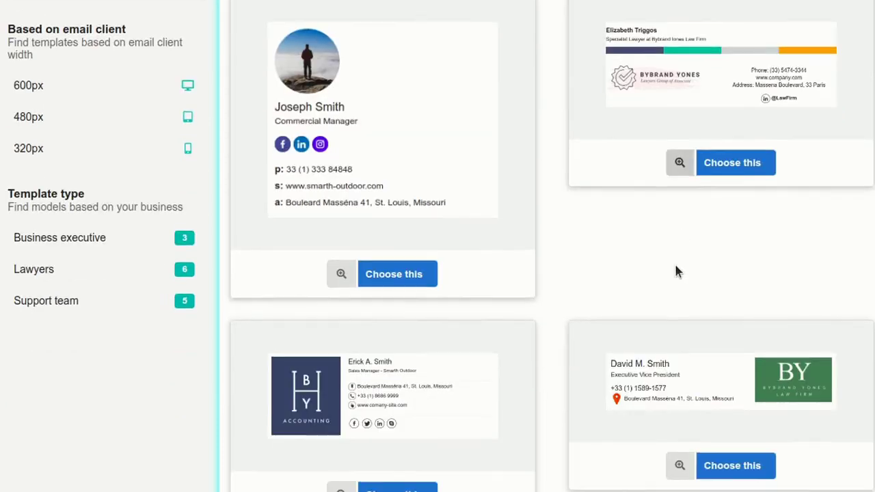
pyautogui.scroll(-1, 675, 267)
pyautogui.scroll(2, 675, 267)
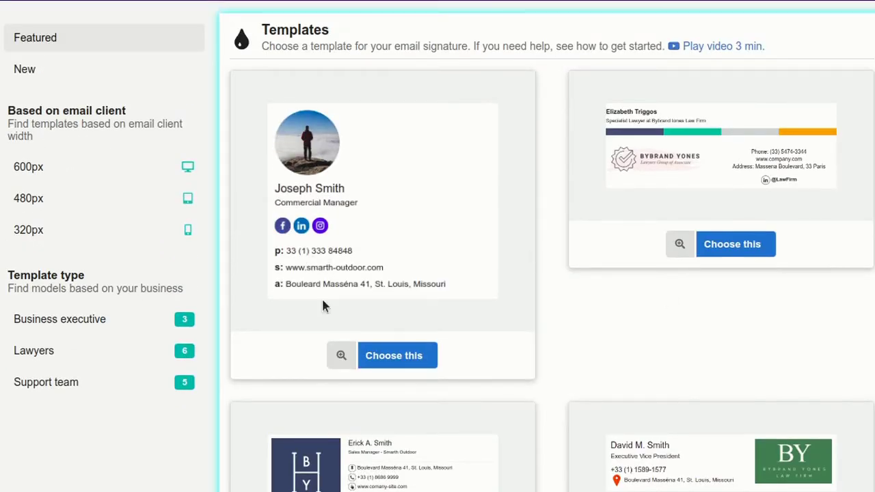
pyautogui.click(339, 352)
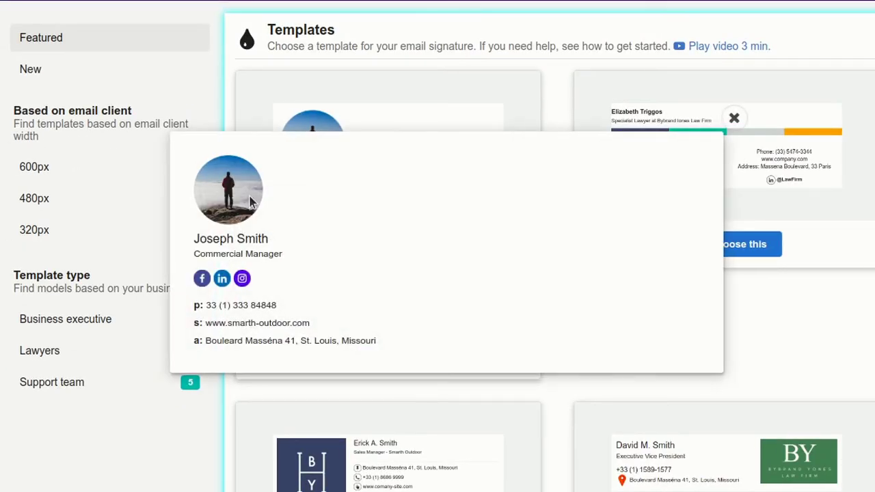
pyautogui.click(733, 120)
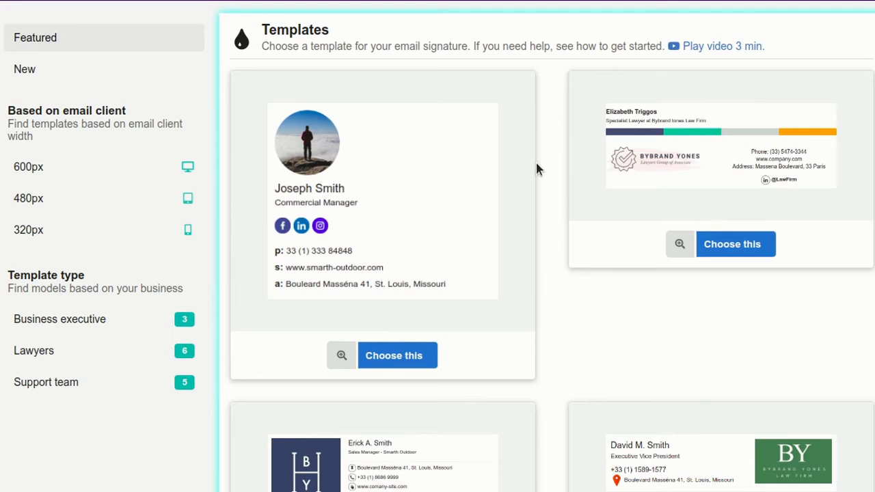
pyautogui.click(393, 355)
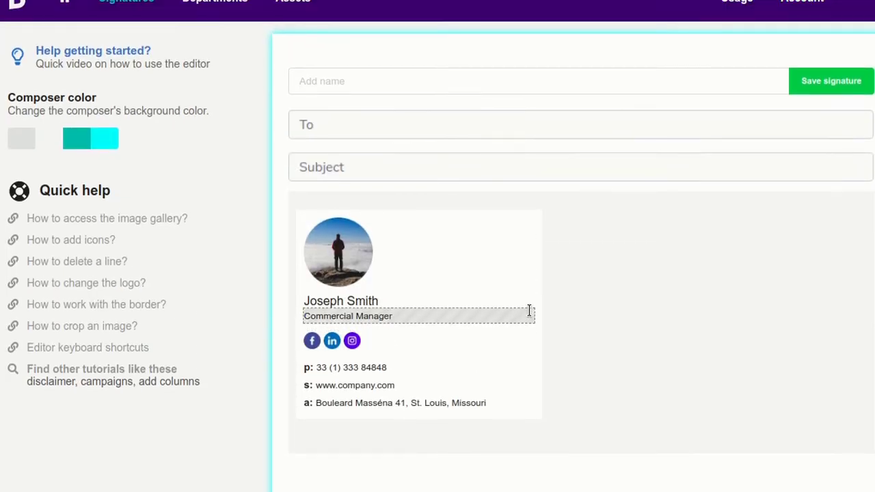
# Name the new signature 'Users with profile photo - Signature' and save it
pyautogui.click(413, 100)
pyautogui.write('Users with profile photo -')
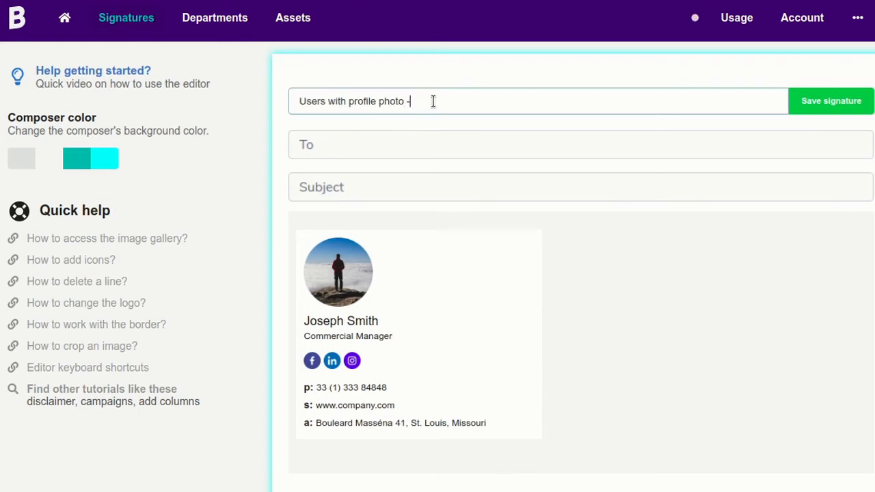
pyautogui.write(' Signature')
pyautogui.click(822, 106)
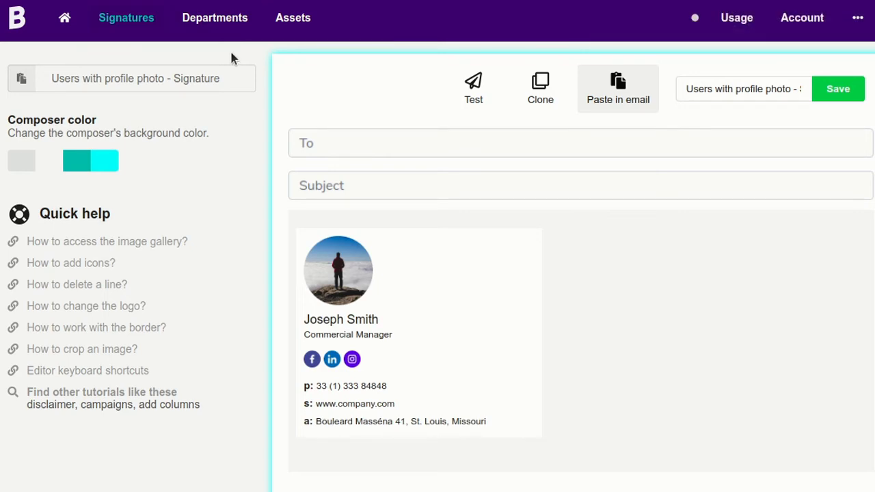
# Open the 'Users with profile photo' department from Departments and view its Signature tab
pyautogui.click(233, 28)
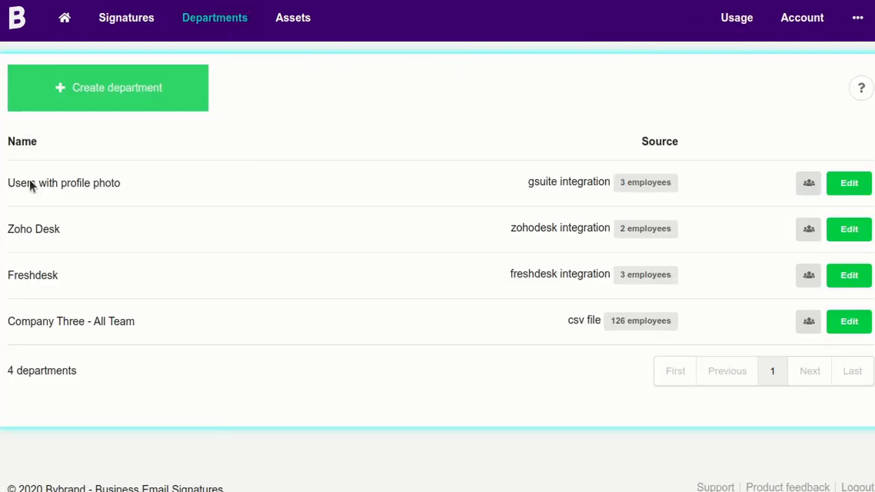
pyautogui.click(810, 185)
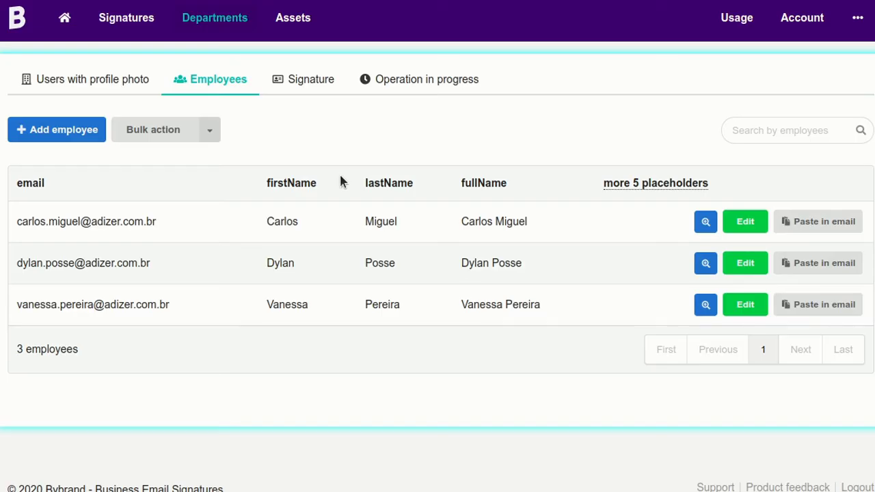
pyautogui.click(317, 89)
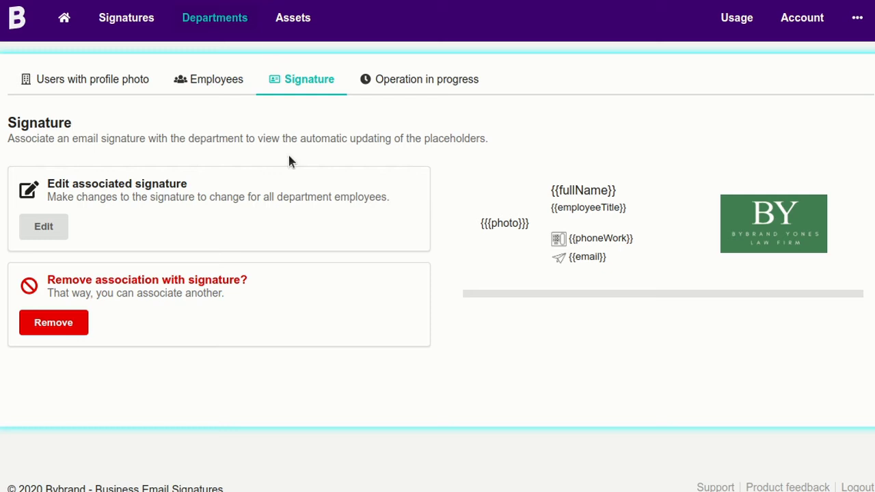
# Remove the placeholder template and associate 'Users with profile photo - Signature' with the department
pyautogui.click(60, 325)
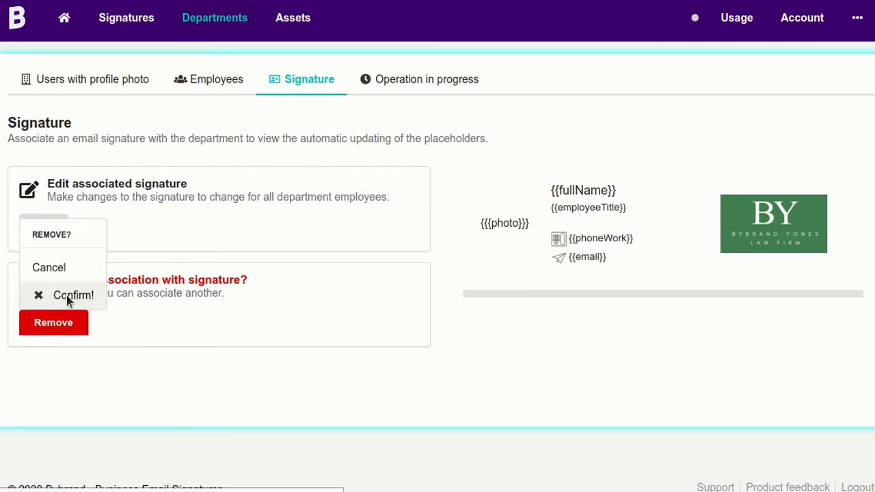
pyautogui.click(66, 295)
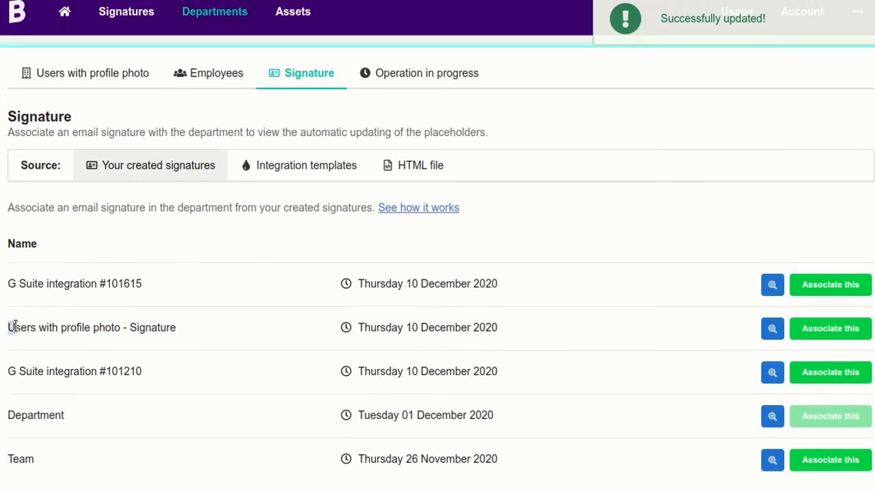
pyautogui.moveTo(14, 326); pyautogui.dragTo(137, 334)
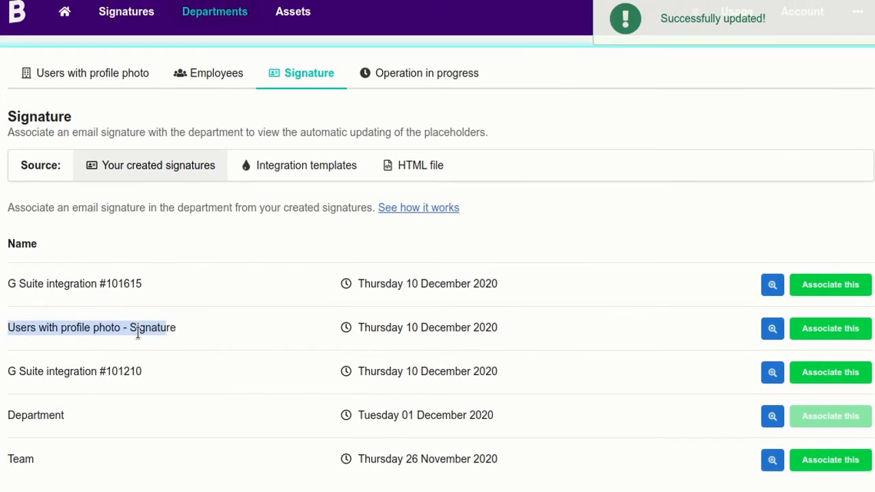
pyautogui.click(772, 328)
pyautogui.click(671, 268)
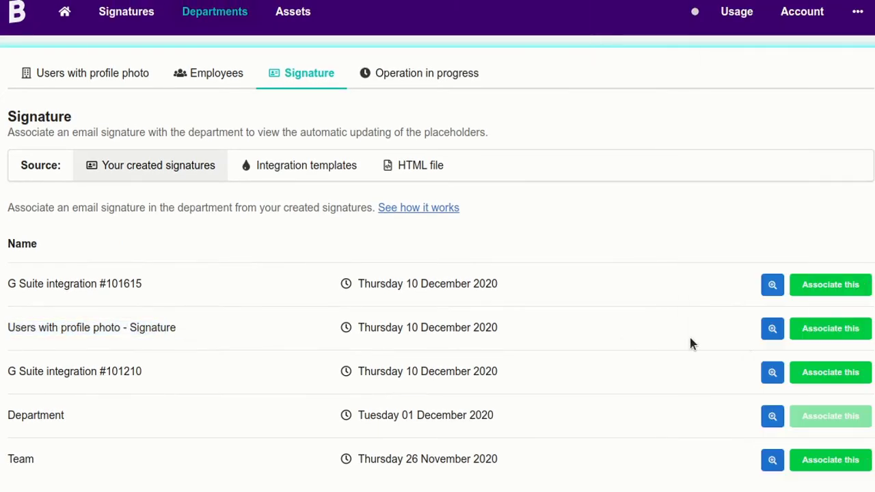
pyautogui.click(836, 321)
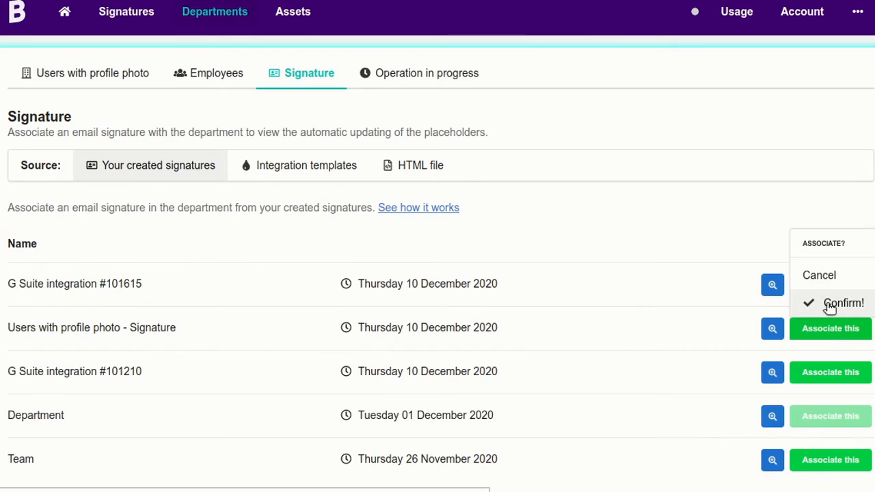
pyautogui.click(819, 303)
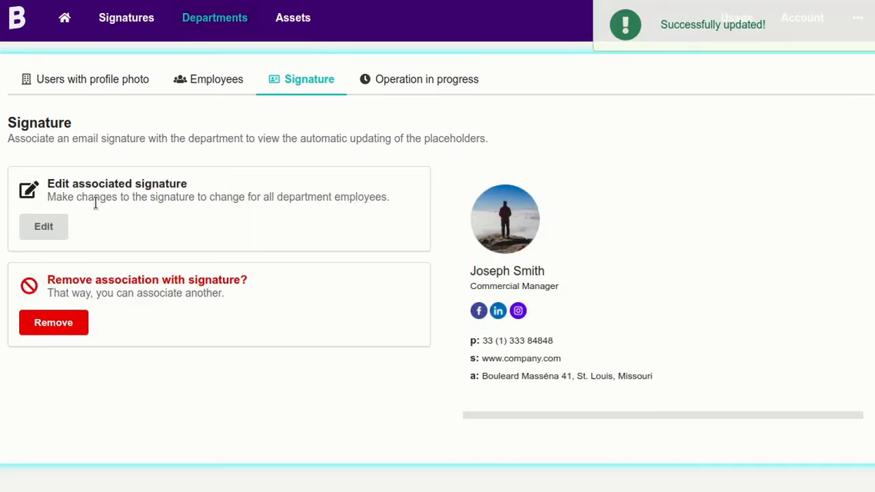
# Open the associated signature in the editor and show the department's placeholder list
pyautogui.click(56, 227)
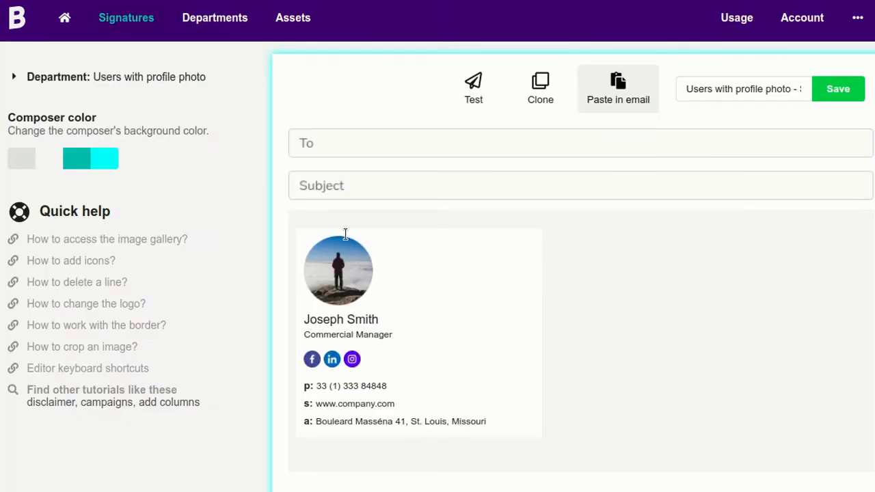
pyautogui.click(373, 283)
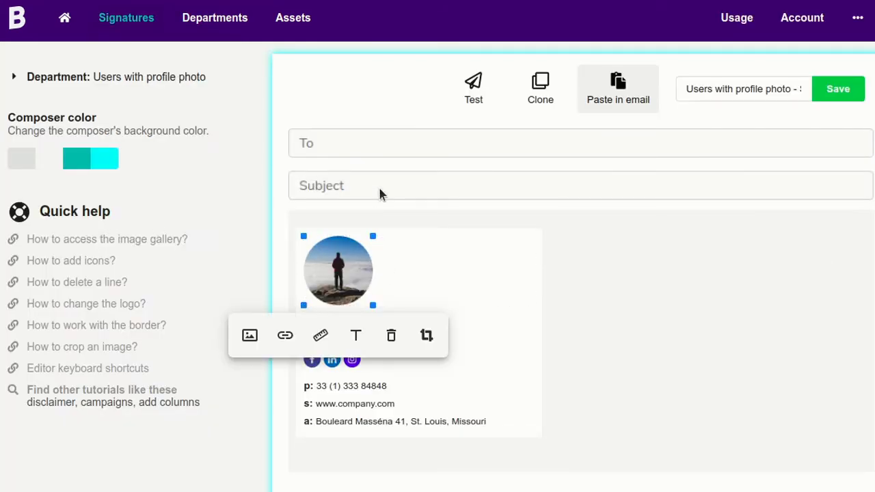
pyautogui.click(64, 80)
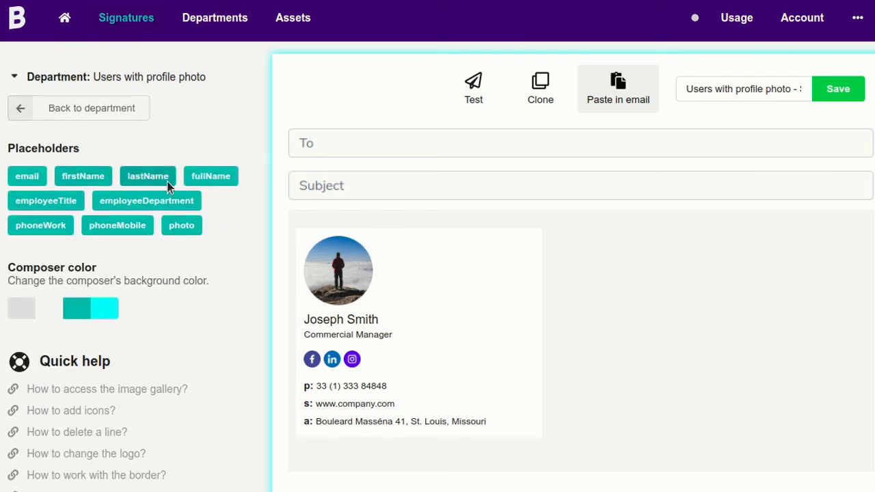
# Replace the name 'Joseph Smith' with the {{fullName}} placeholder
pyautogui.doubleClick(210, 176)
pyautogui.rightClick(209, 176)
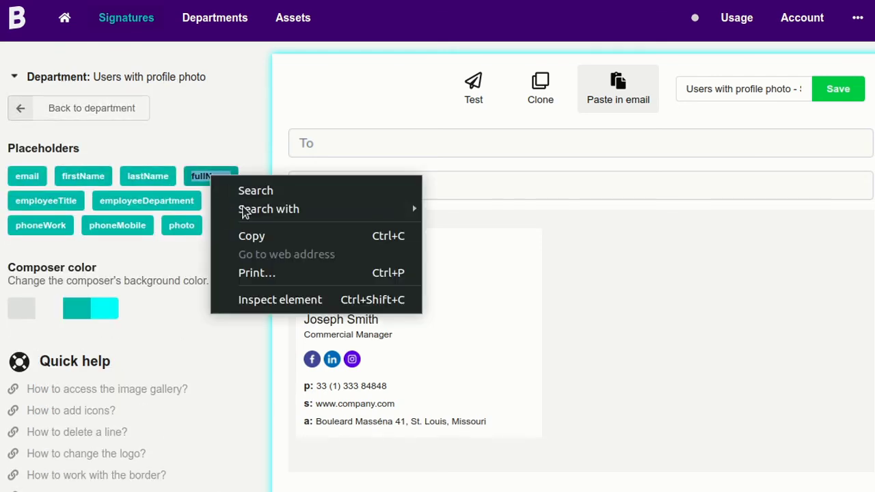
pyautogui.click(252, 232)
pyautogui.click(402, 314)
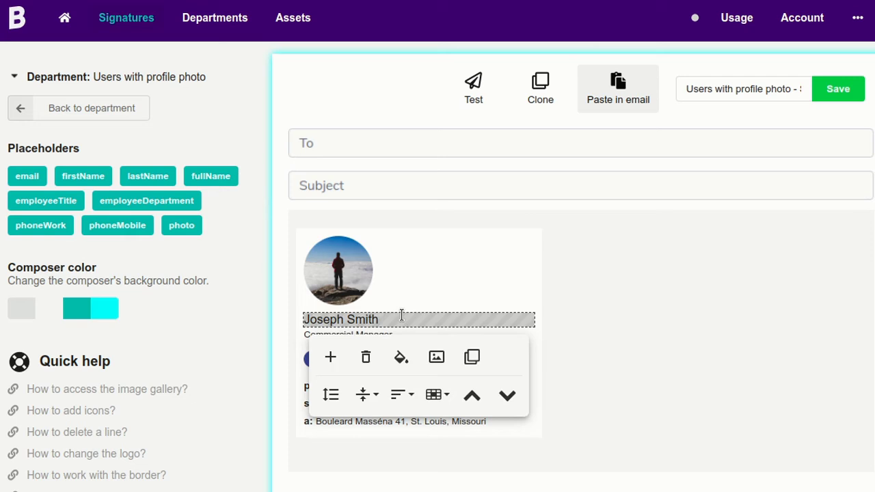
pyautogui.tripleClick(401, 314)
pyautogui.press('BackSpace')
pyautogui.write('{{')
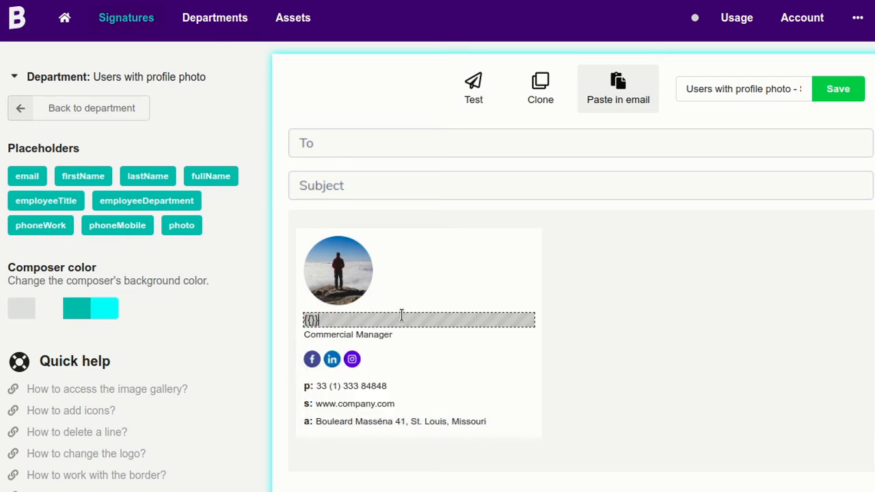
pyautogui.press('Left')
pyautogui.press('Left')
pyautogui.write('fullName')
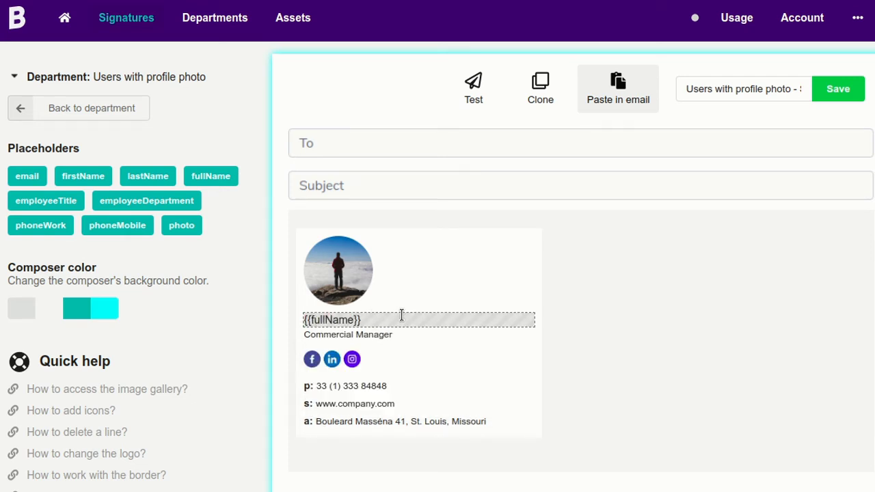
# Replace the job title 'Commercial Manager' with the {{employeeTitle}} placeholder
pyautogui.doubleClick(50, 198)
pyautogui.rightClick(49, 198)
pyautogui.click(87, 260)
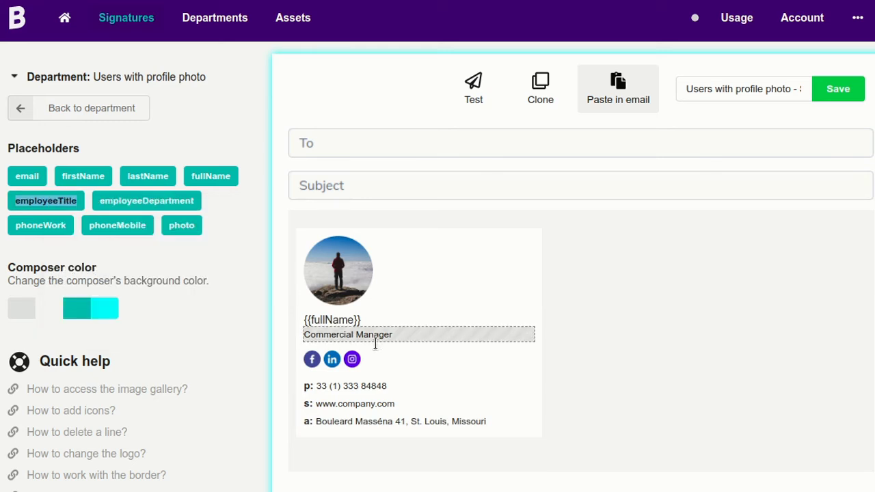
pyautogui.click(418, 334)
pyautogui.hotkey('ctrl', 'a')
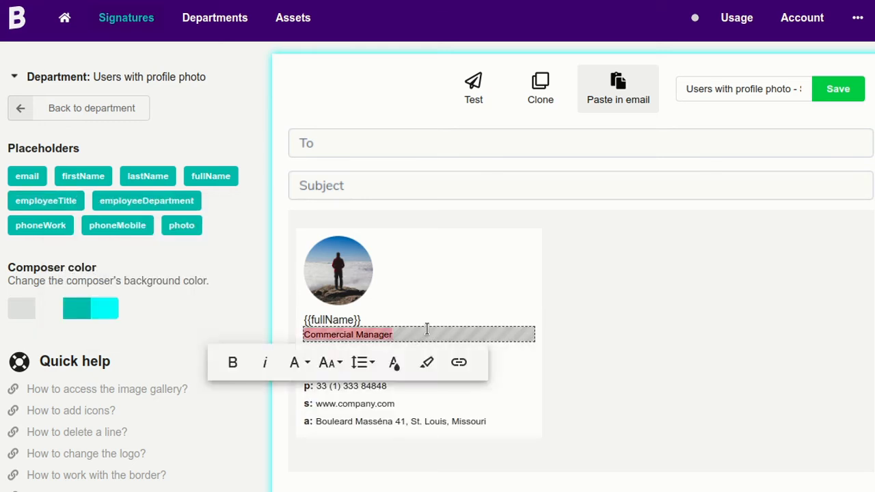
pyautogui.press('BackSpace')
pyautogui.write('}}')
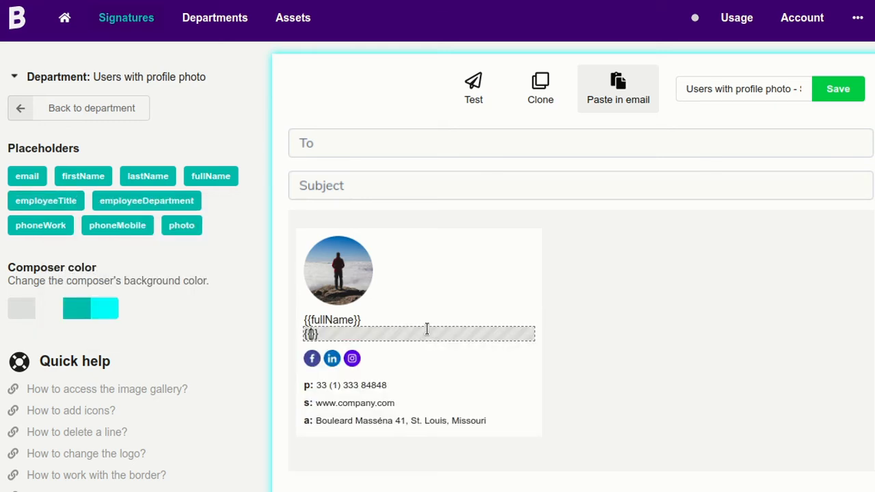
pyautogui.write('employeeTitle')
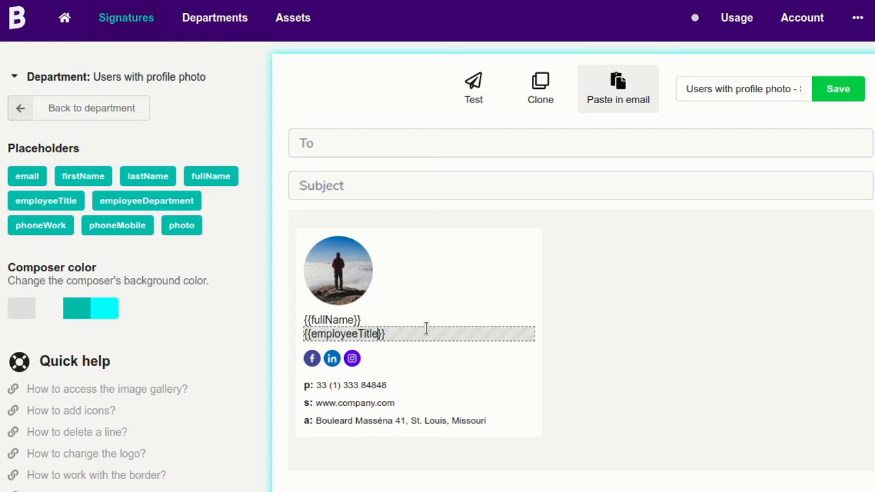
pyautogui.click(418, 332)
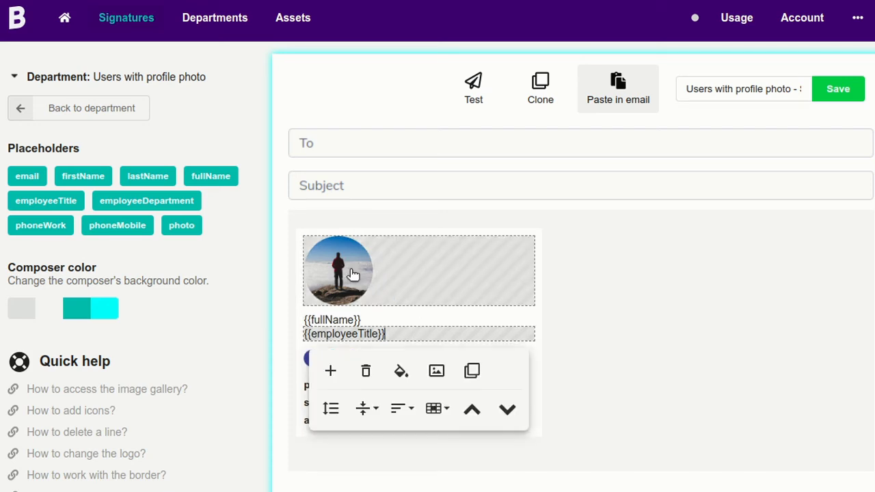
# Delete the sample round profile photo from the signature's top row
pyautogui.click(354, 275)
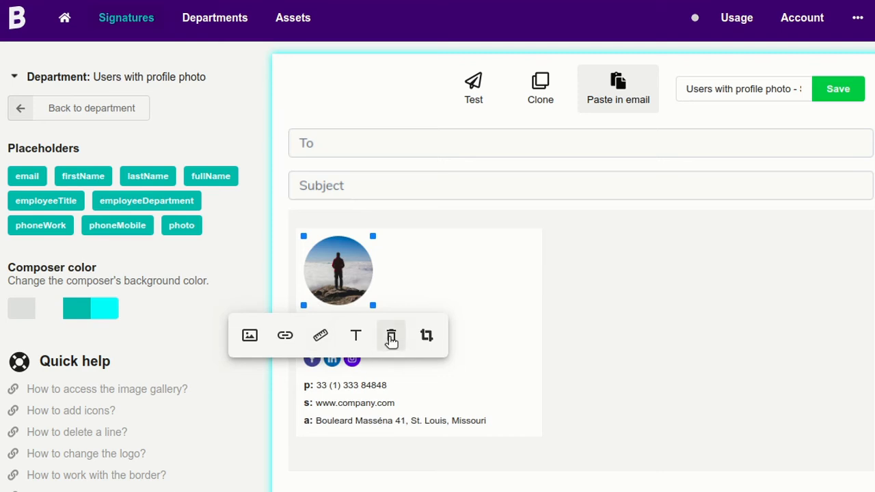
pyautogui.click(391, 337)
pyautogui.click(346, 243)
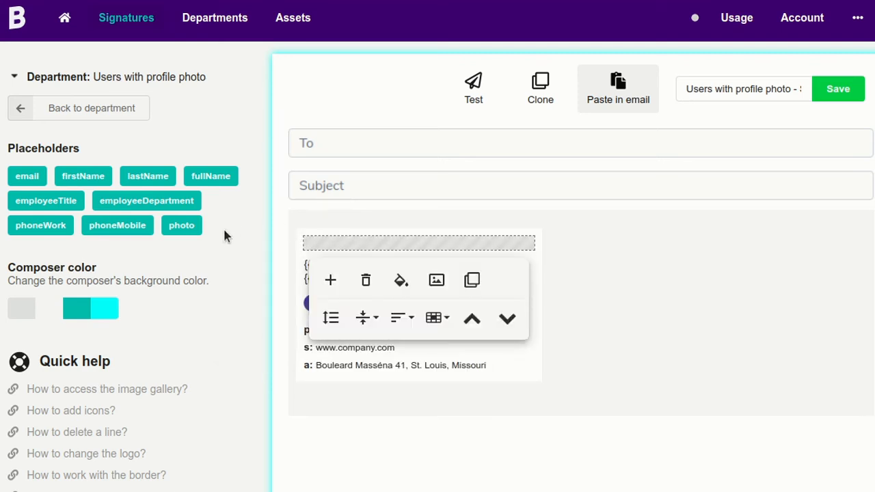
pyautogui.click(189, 228)
# Insert a {{{photo}}} placeholder in the empty top row above {{fullName}} and {{employeeTitle}}
pyautogui.doubleClick(184, 226)
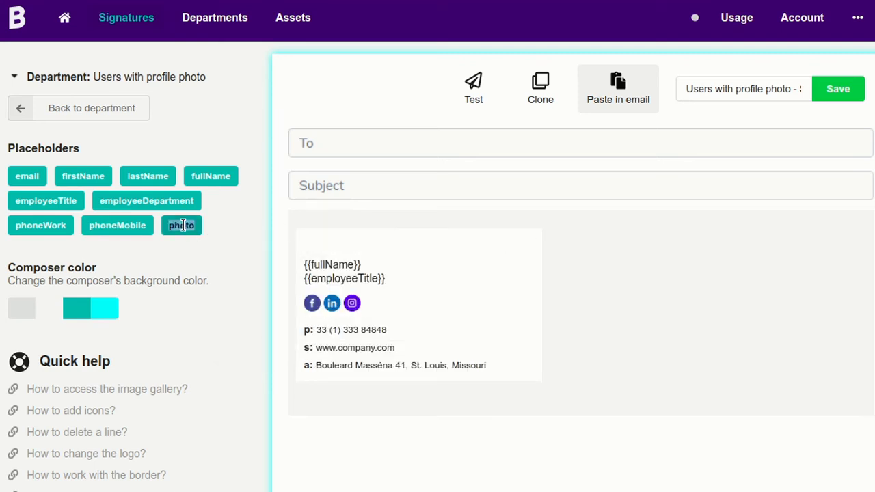
pyautogui.click(331, 237)
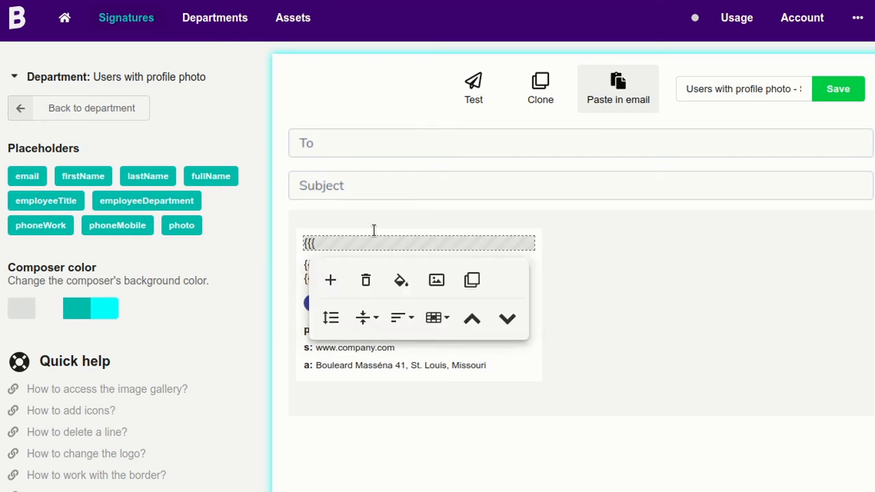
pyautogui.hotkey('ctrl', 'v')
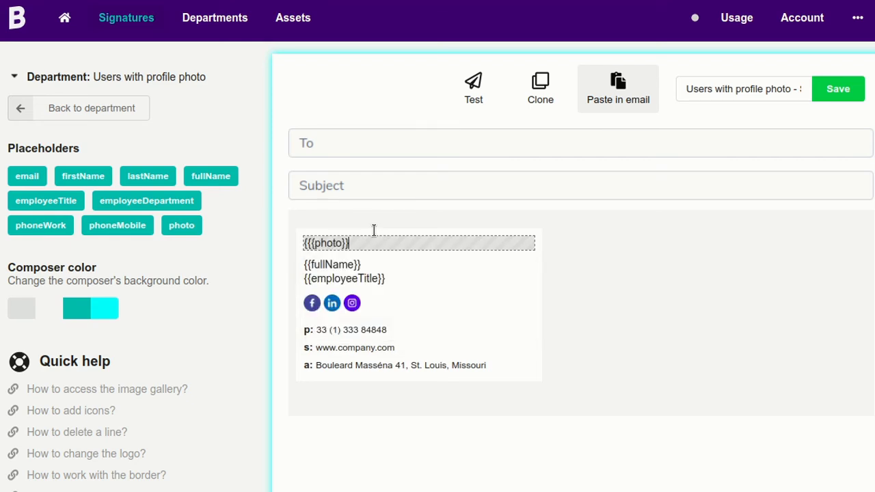
pyautogui.write('}')
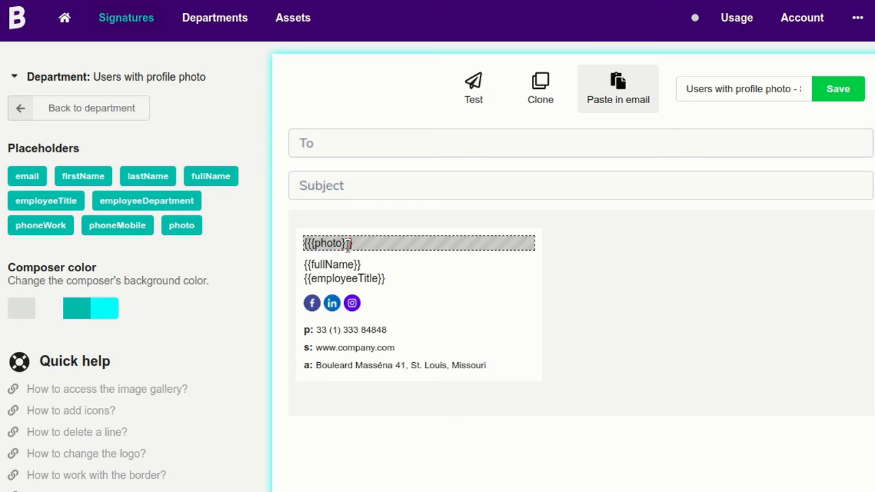
pyautogui.click(343, 245)
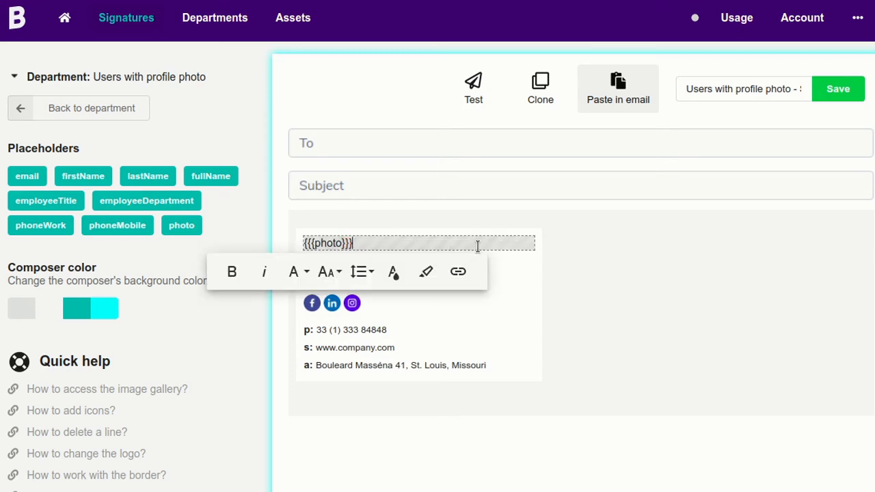
pyautogui.click(625, 247)
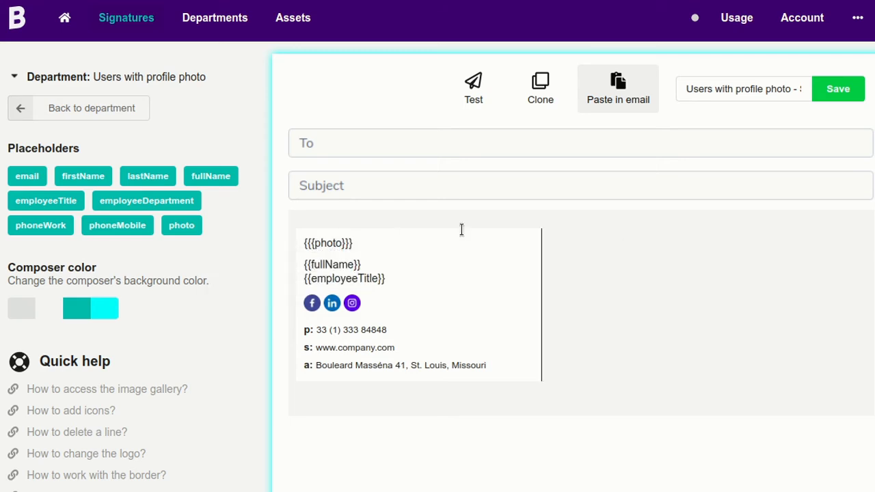
pyautogui.click(407, 278)
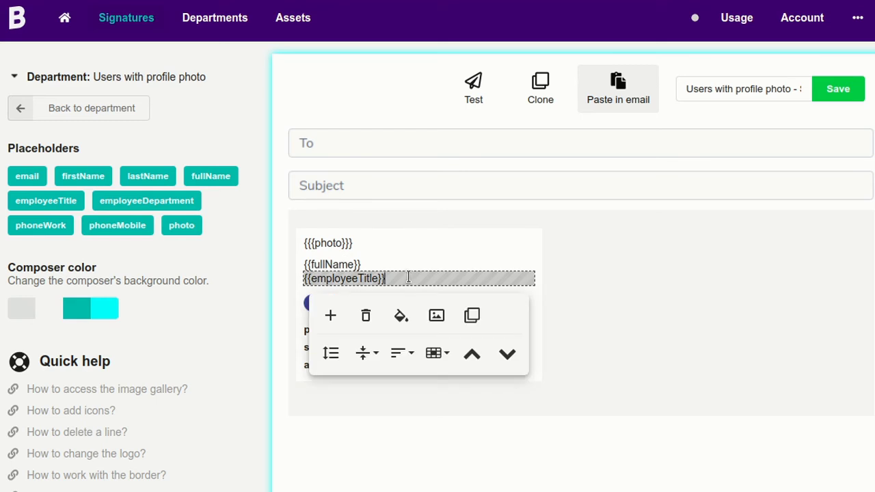
# After browsing the job title's font options, set the {{fullName}} line to 16 px
pyautogui.tripleClick(408, 278)
pyautogui.click(295, 308)
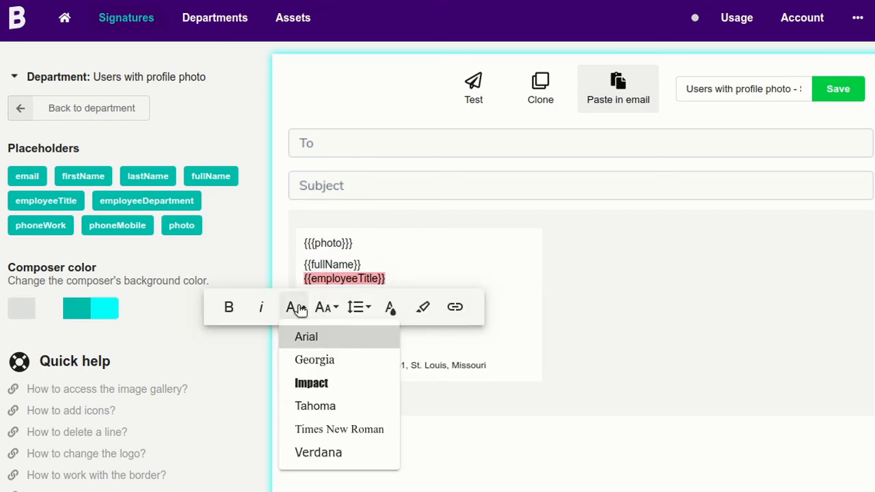
pyautogui.click(324, 308)
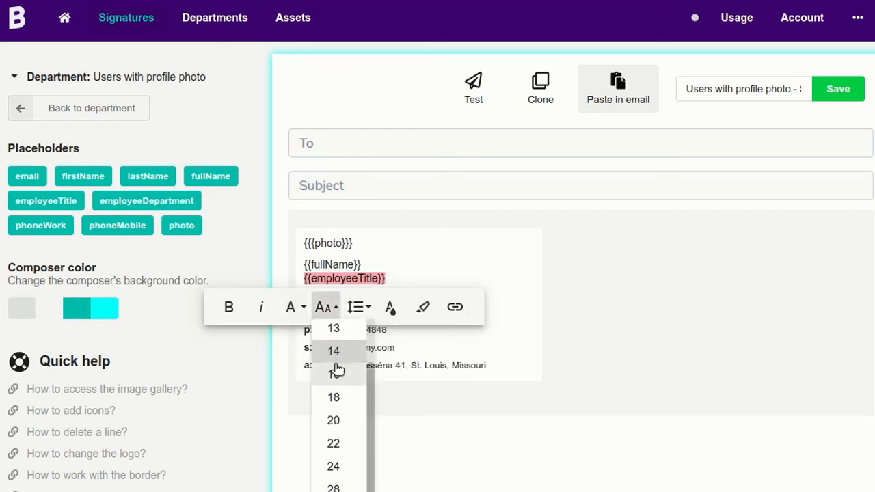
pyautogui.click(336, 354)
pyautogui.click(377, 265)
pyautogui.tripleClick(377, 264)
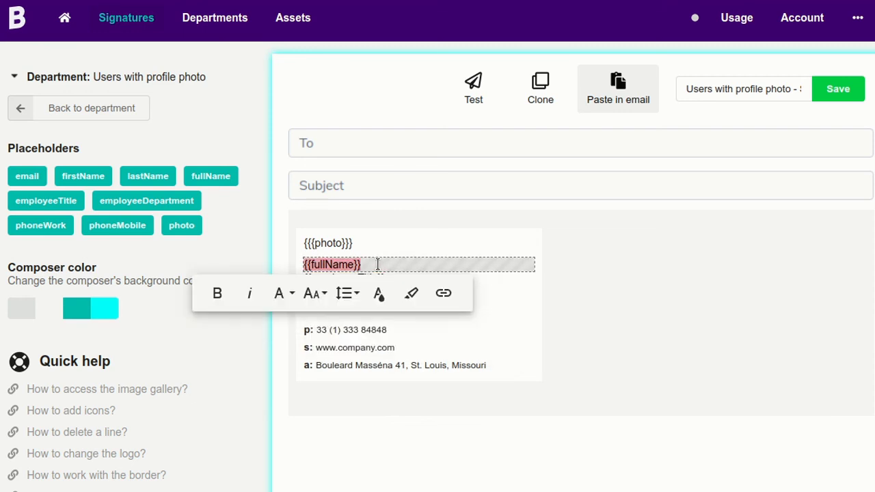
pyautogui.click(315, 293)
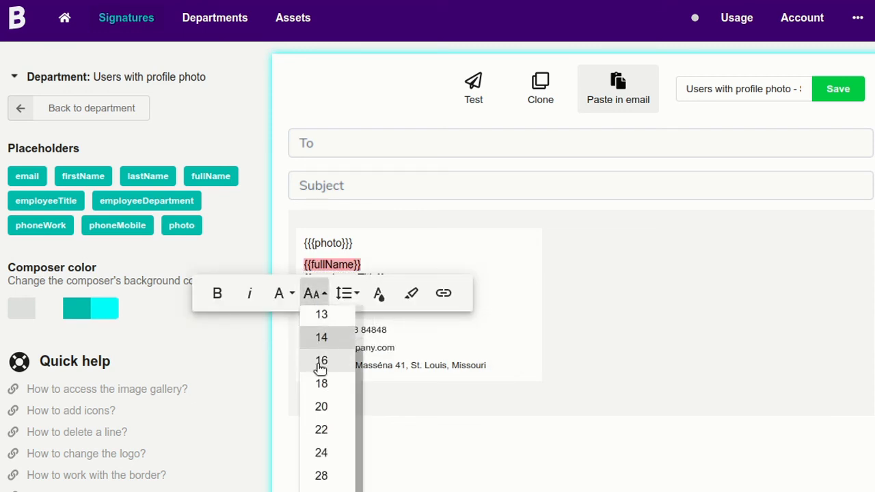
pyautogui.click(322, 361)
pyautogui.click(570, 244)
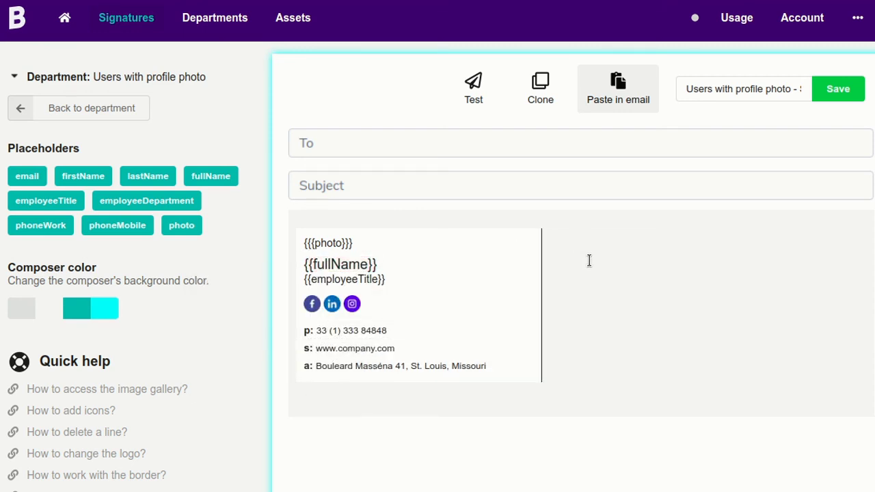
# Check the Facebook, LinkedIn and Instagram icons, which now appear slightly larger
pyautogui.click(313, 305)
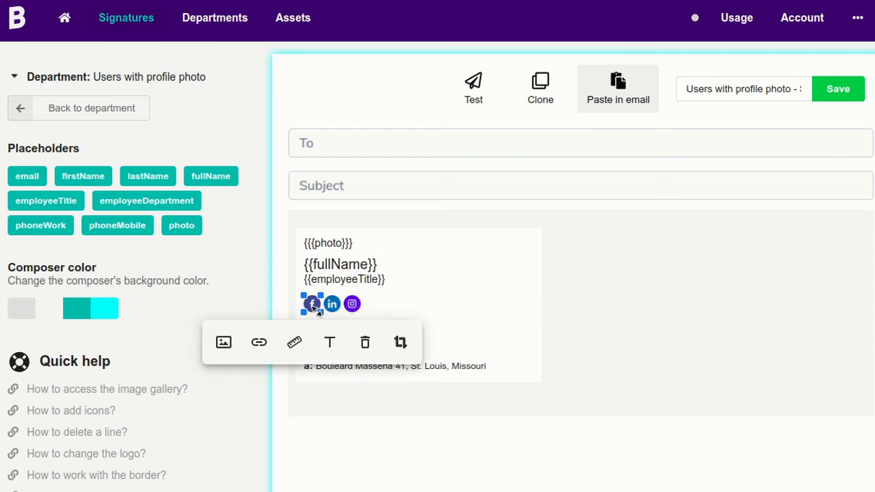
pyautogui.click(334, 306)
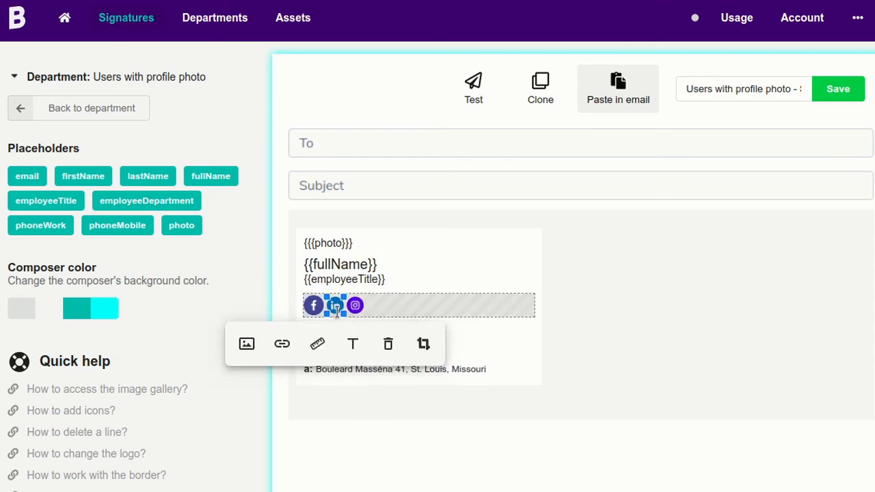
pyautogui.click(340, 320)
pyautogui.click(335, 305)
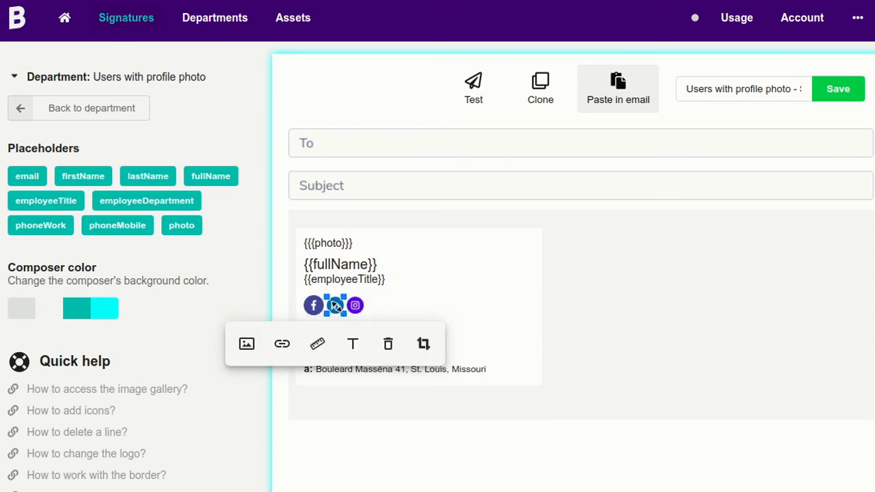
pyautogui.click(336, 307)
pyautogui.click(360, 307)
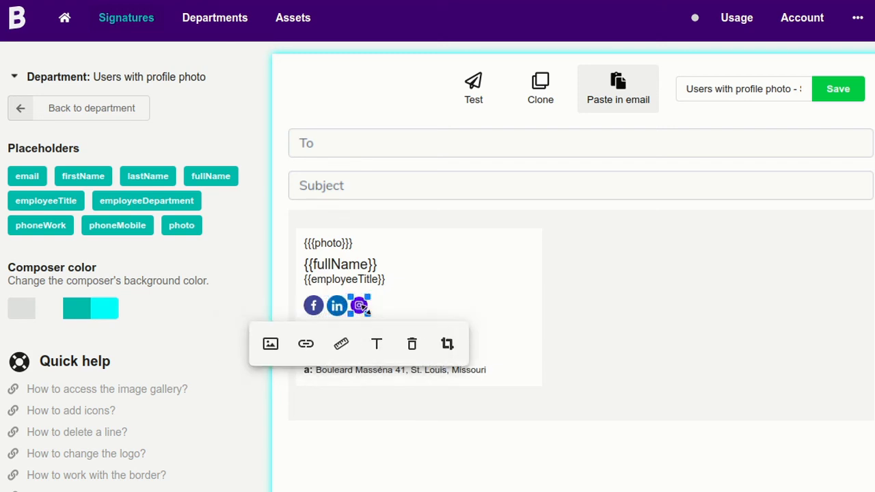
pyautogui.click(363, 309)
pyautogui.click(402, 299)
pyautogui.click(643, 278)
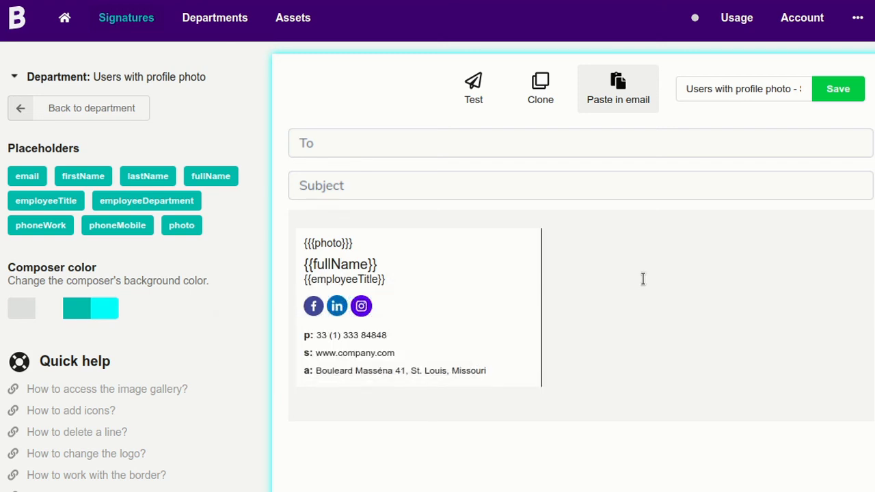
# Delete the sample phone number and paste the copied phoneWork placeholder inside braces
pyautogui.click(426, 334)
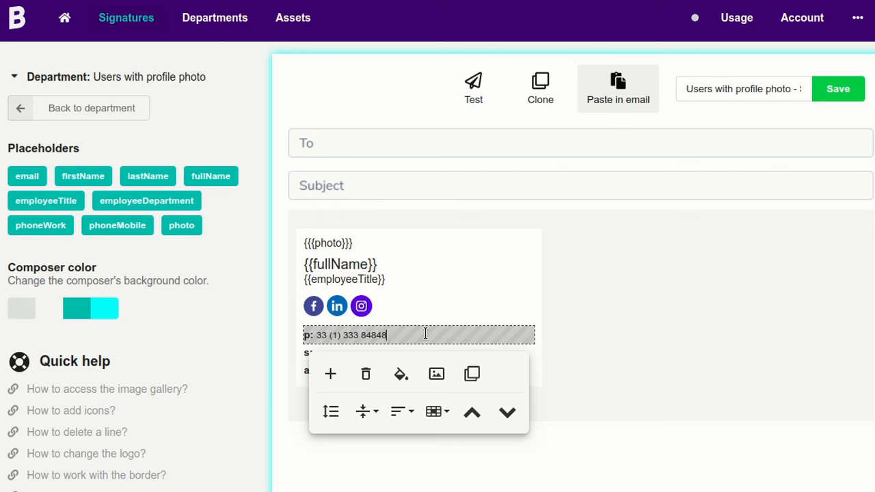
pyautogui.press('BackSpace')
pyautogui.press('BackSpace')
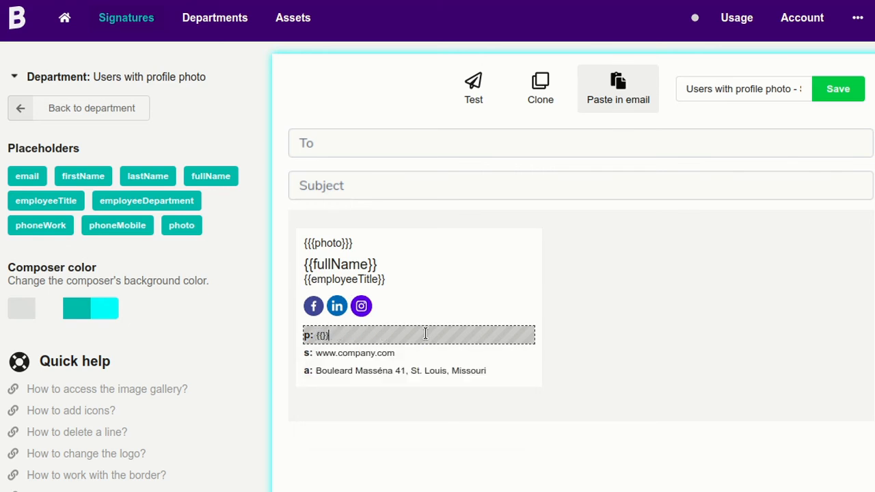
pyautogui.click(45, 228)
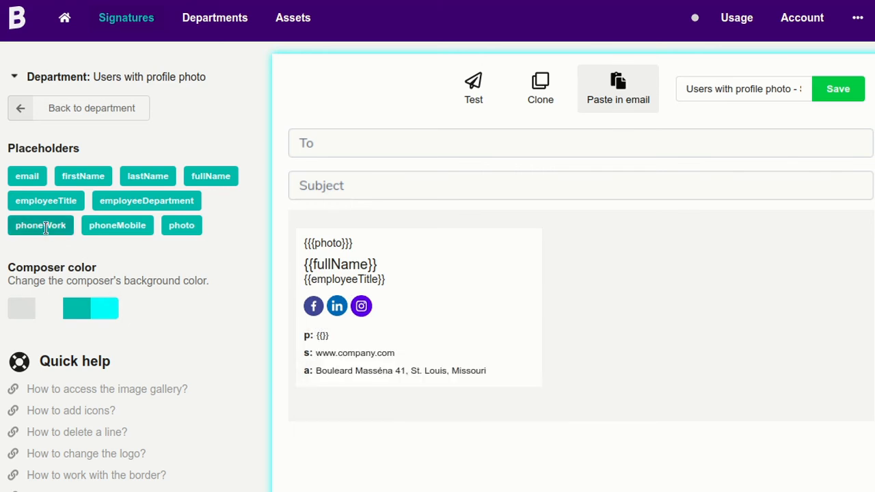
pyautogui.rightClick(45, 228)
pyautogui.click(92, 289)
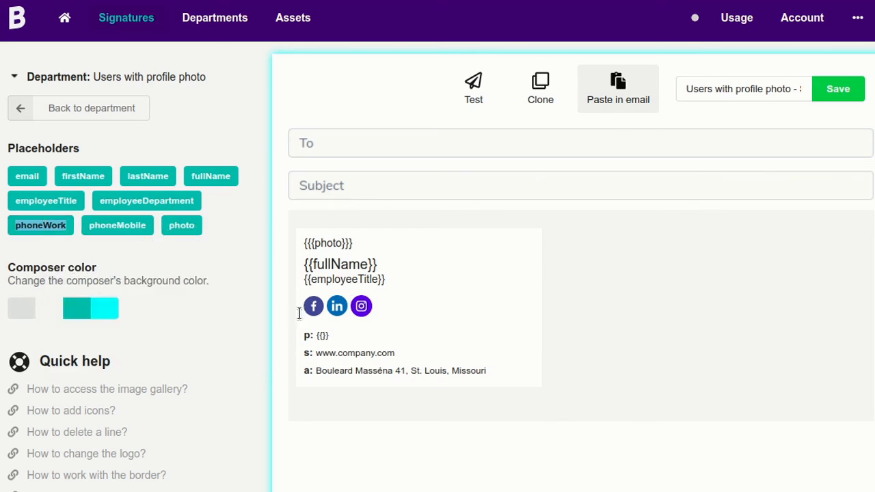
pyautogui.click(321, 335)
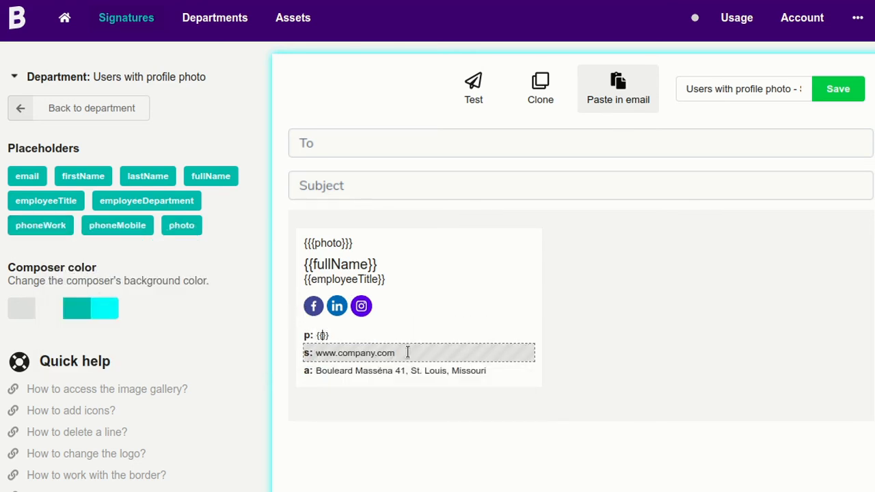
pyautogui.hotkey('ctrl', 'v')
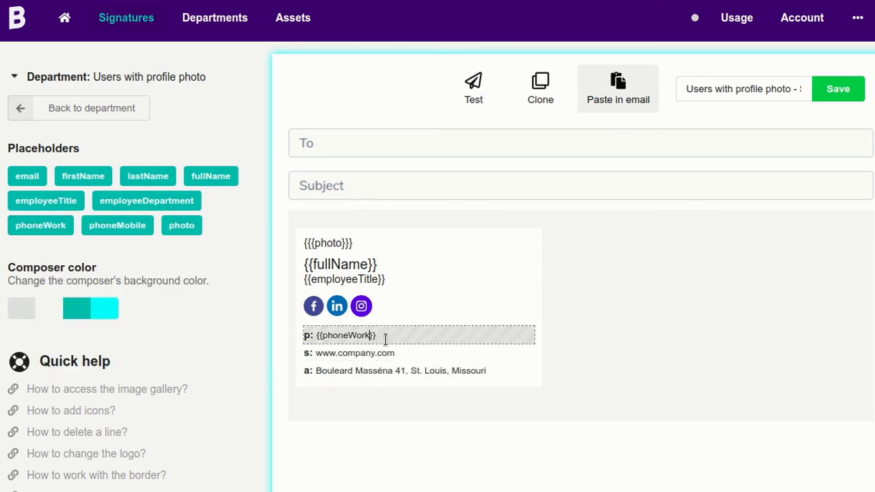
# Save the signature changes and go back to the department's Signature page
pyautogui.click(836, 91)
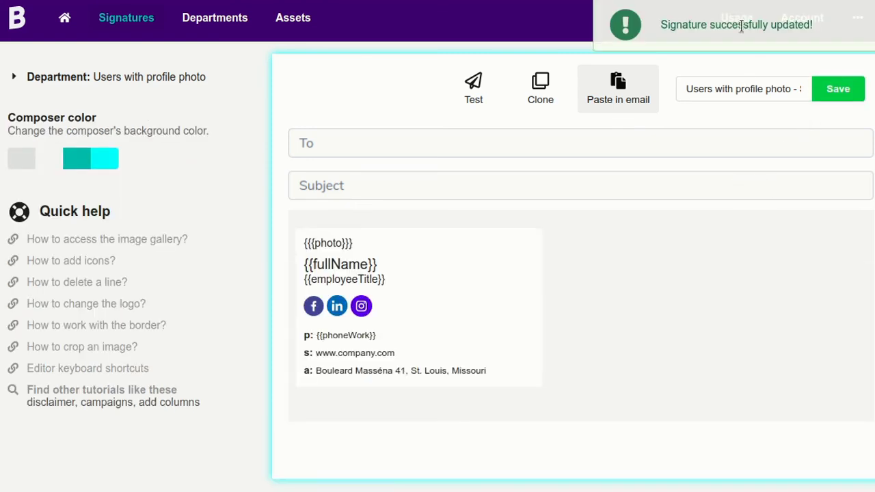
pyautogui.click(87, 78)
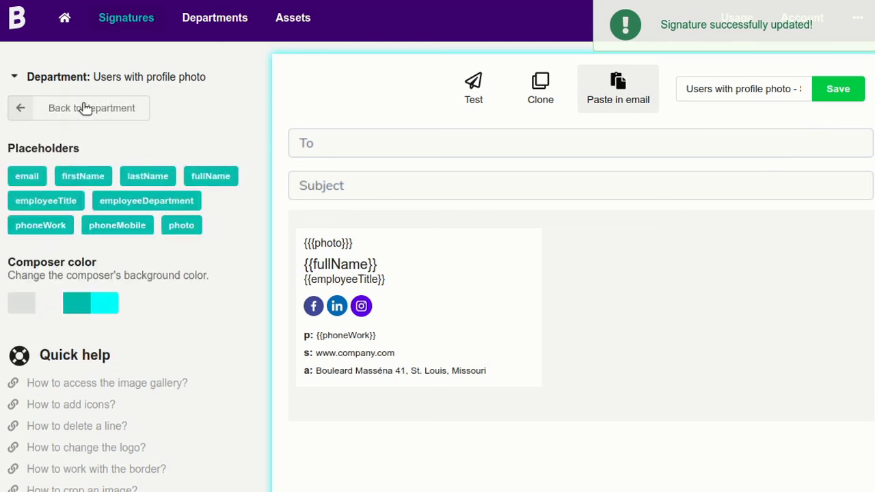
pyautogui.click(68, 118)
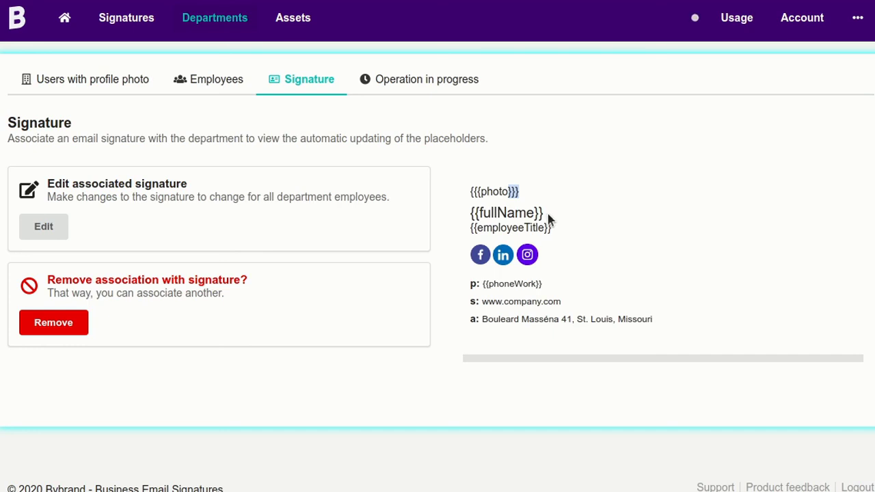
# Preview the signatures of the first, third and second employees in the Employees list
pyautogui.click(214, 86)
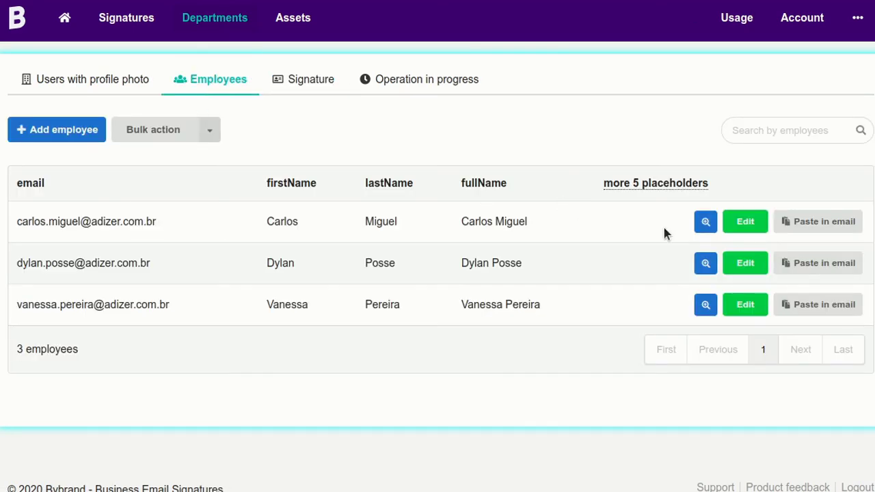
pyautogui.click(705, 223)
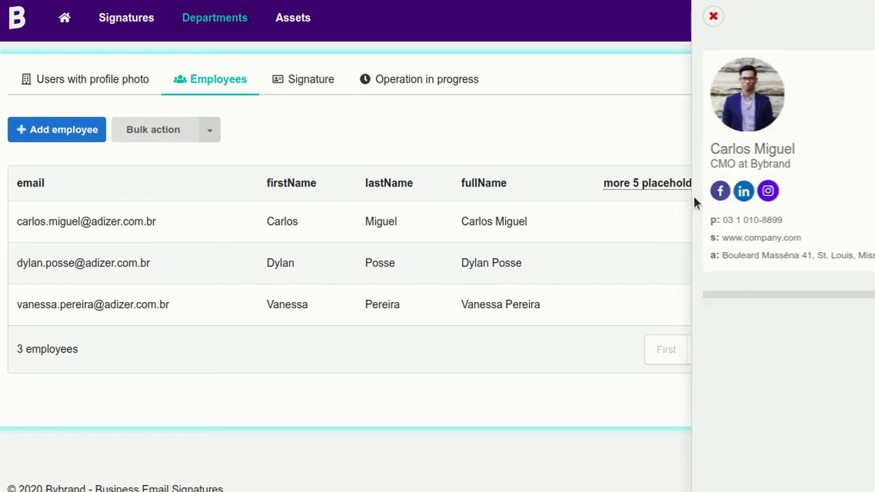
pyautogui.click(655, 211)
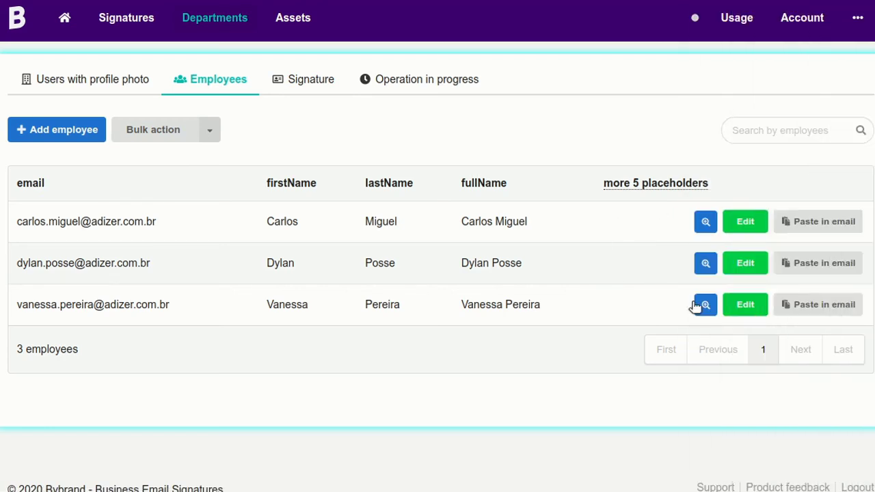
pyautogui.click(705, 305)
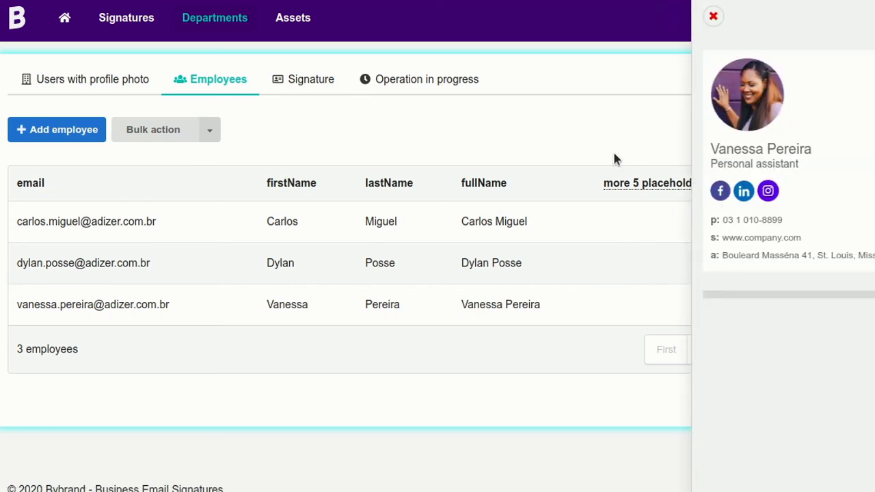
pyautogui.click(614, 159)
pyautogui.click(652, 262)
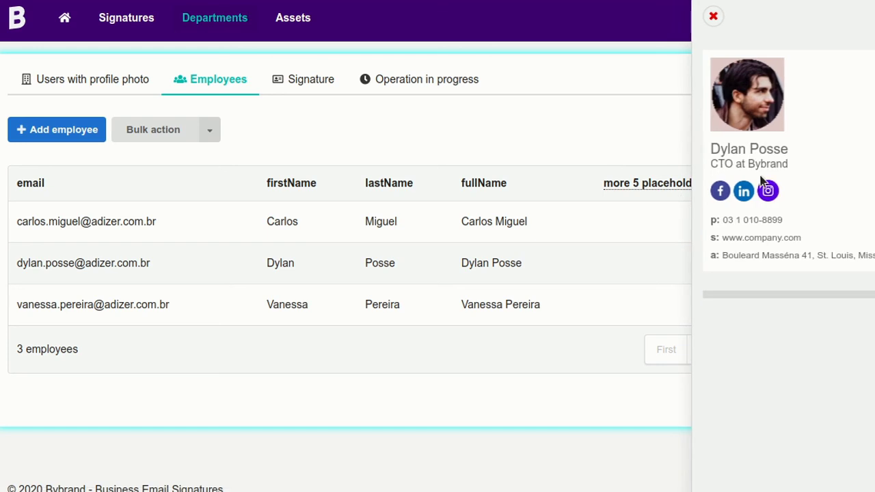